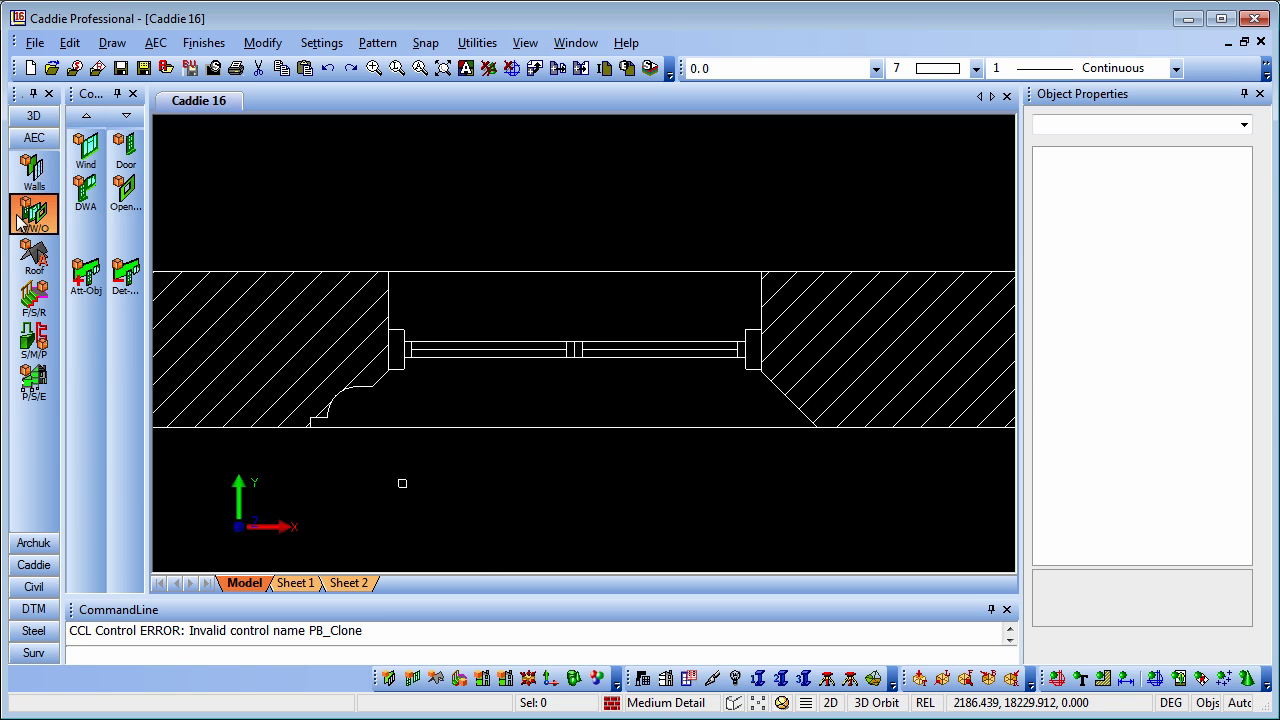
# Try the window's custom opening-shape setting, then cancel without applying it
pyautogui.click(85, 150)
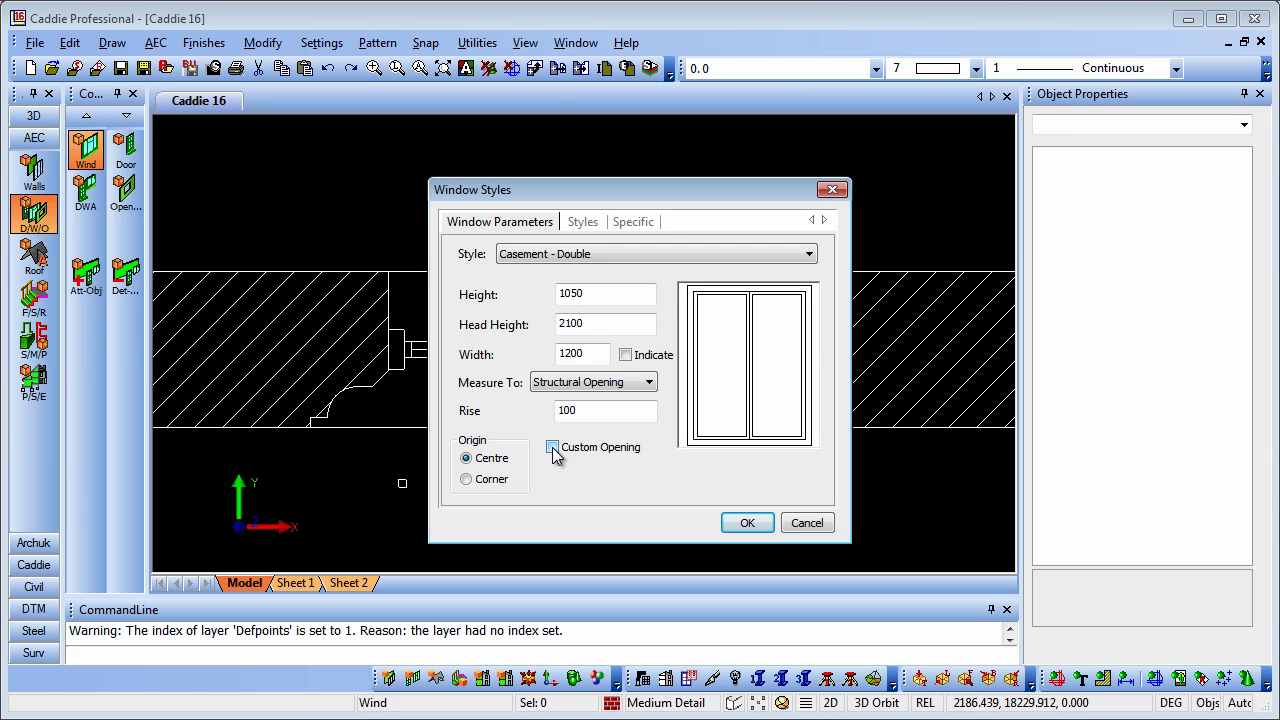
pyautogui.click(553, 450)
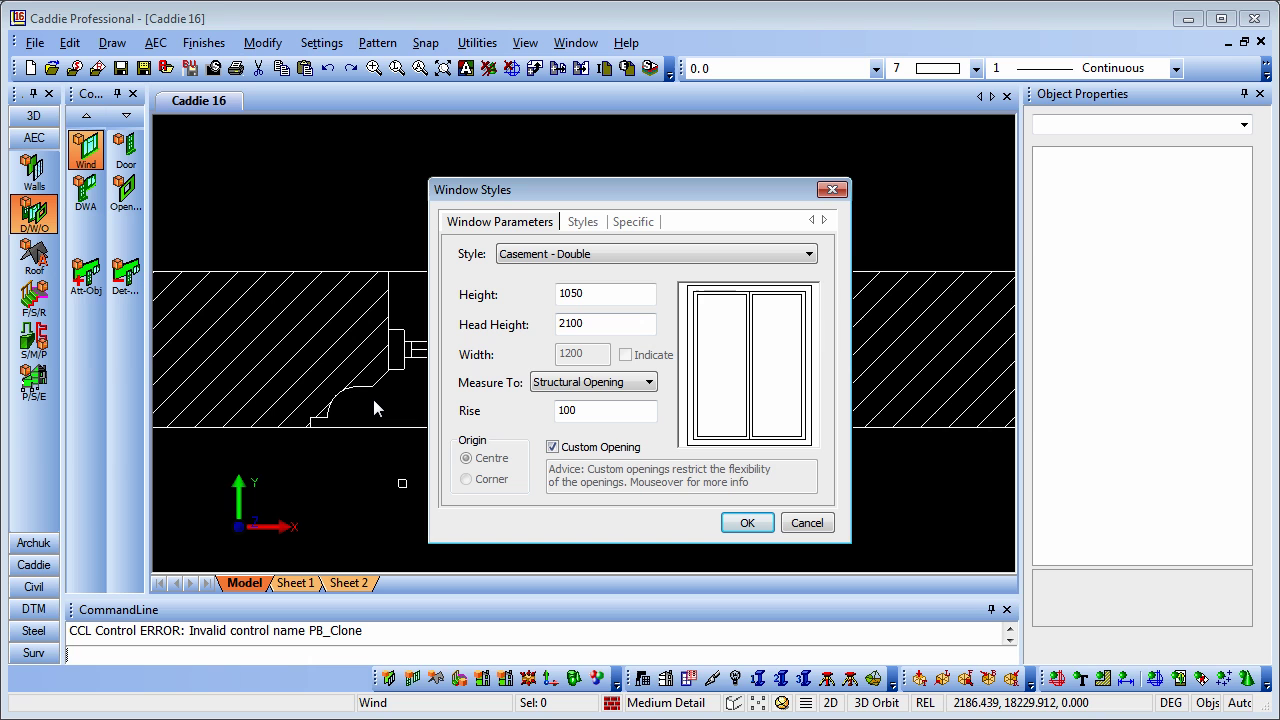
pyautogui.click(810, 523)
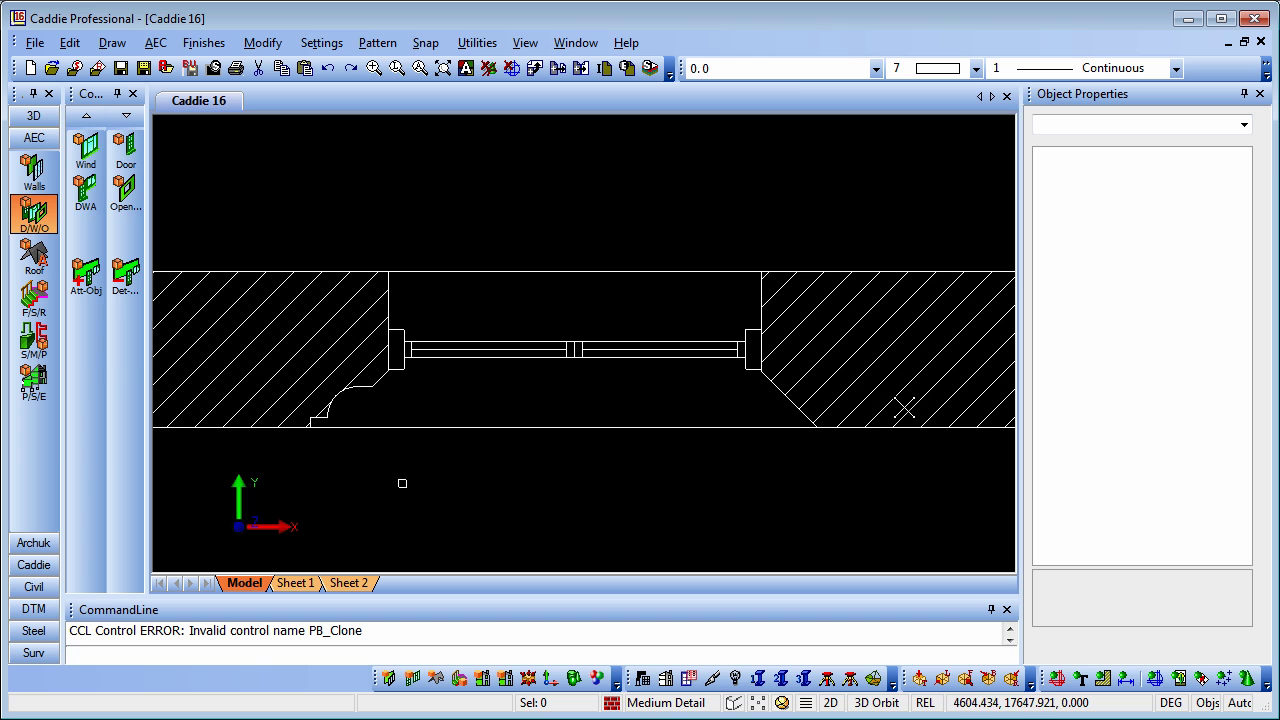
# Trace a P-Line around the outline's corners and splay, up to the reveal's start
pyautogui.moveTo(903, 405)
pyautogui.mouseDown(button='middle')
pyautogui.moveTo(457, 383)
pyautogui.moveTo(863, 426)
pyautogui.moveTo(457, 426)
pyautogui.mouseUp(button='middle')
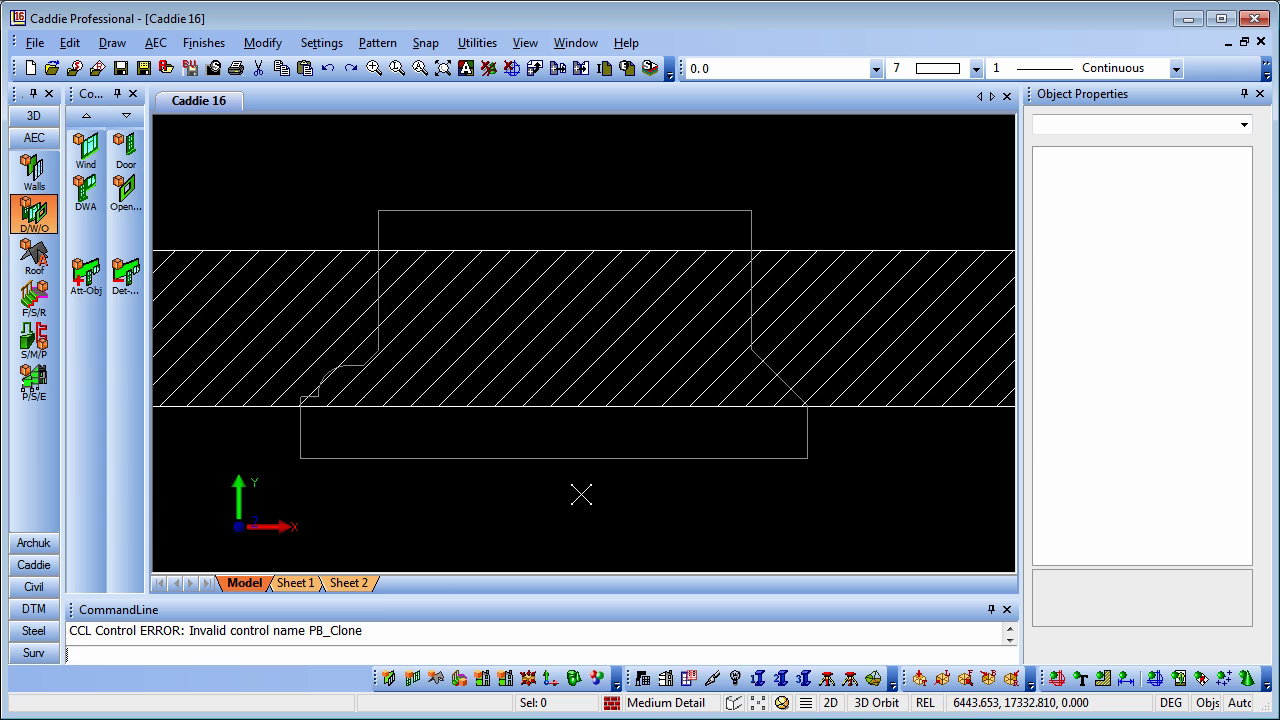
pyautogui.click(34, 566)
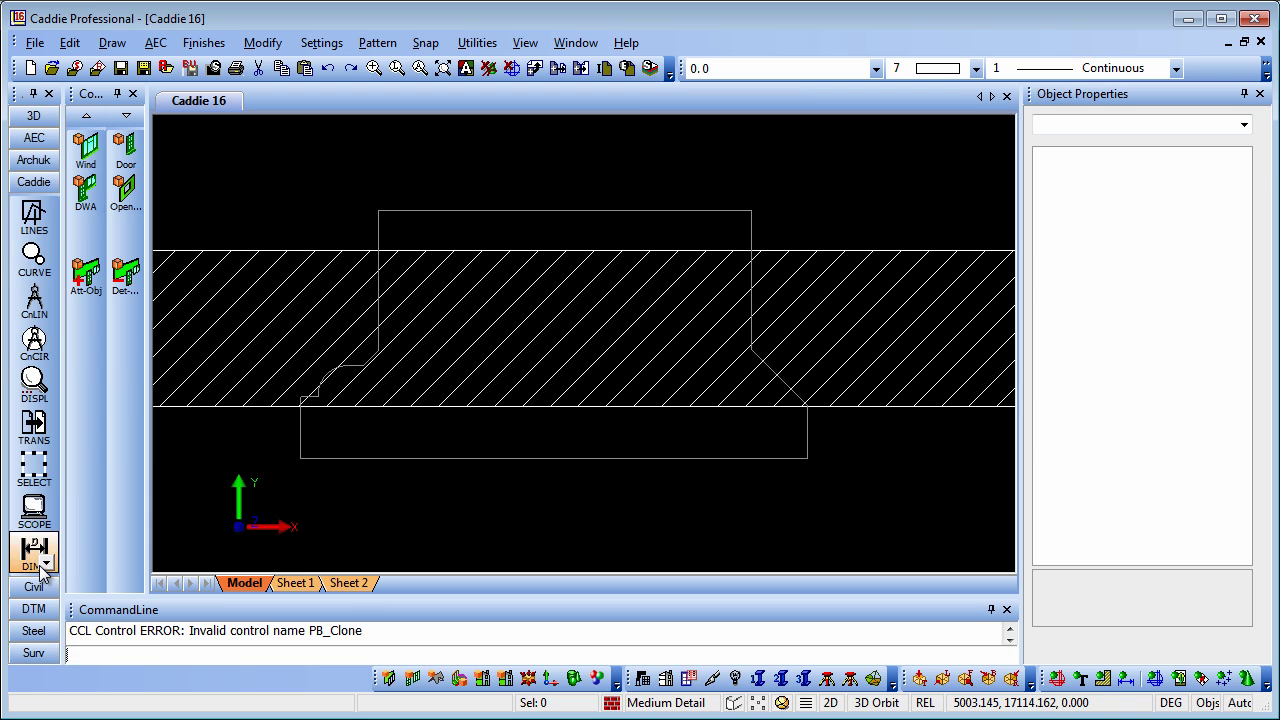
pyautogui.click(32, 220)
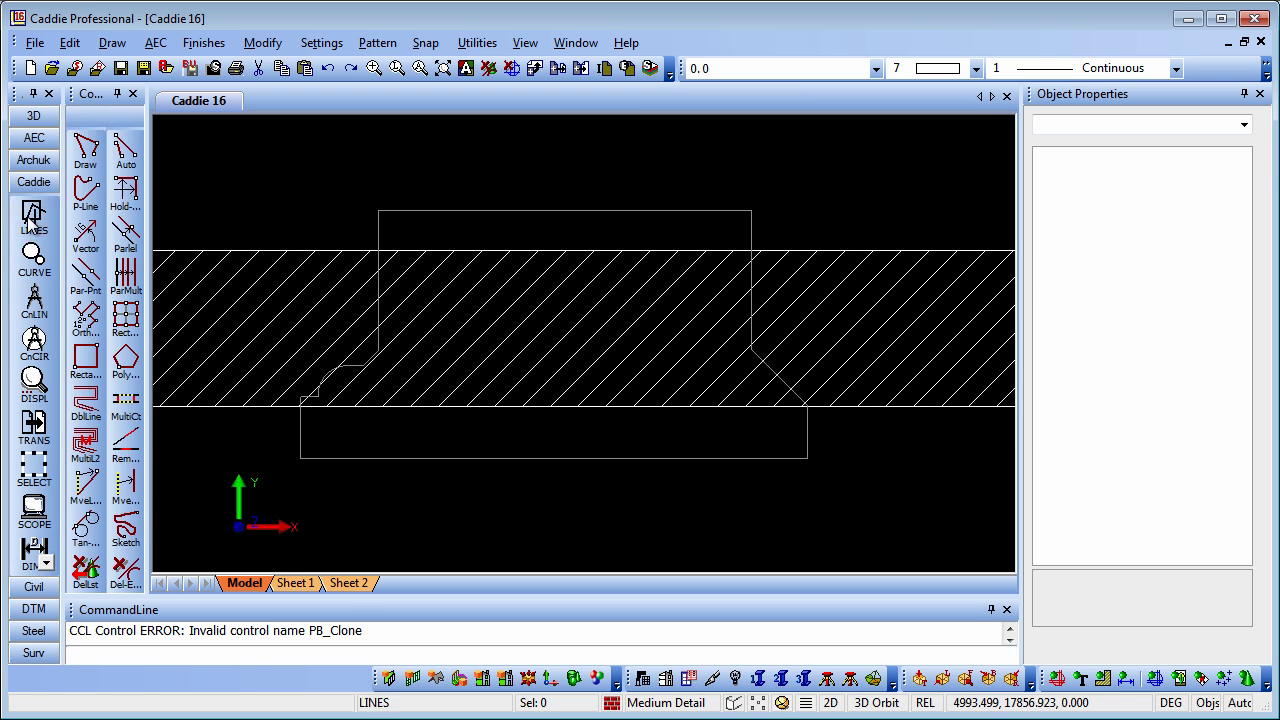
pyautogui.click(86, 194)
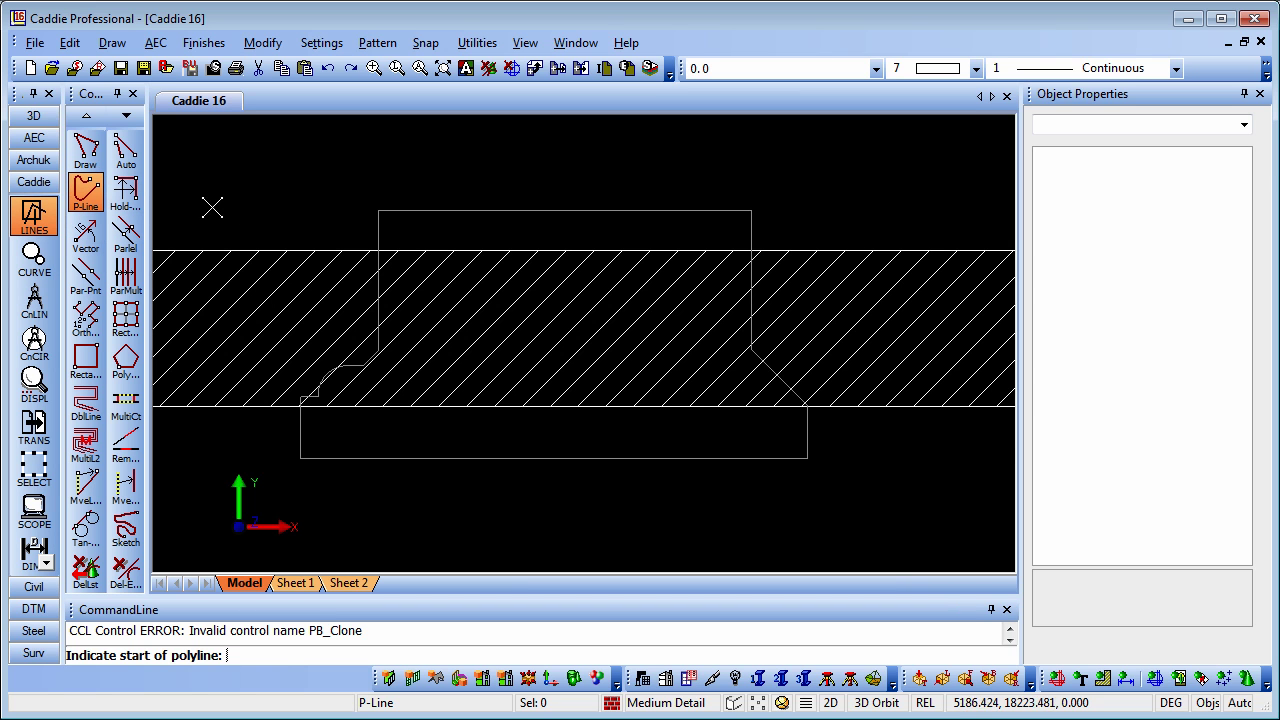
pyautogui.click(367, 193)
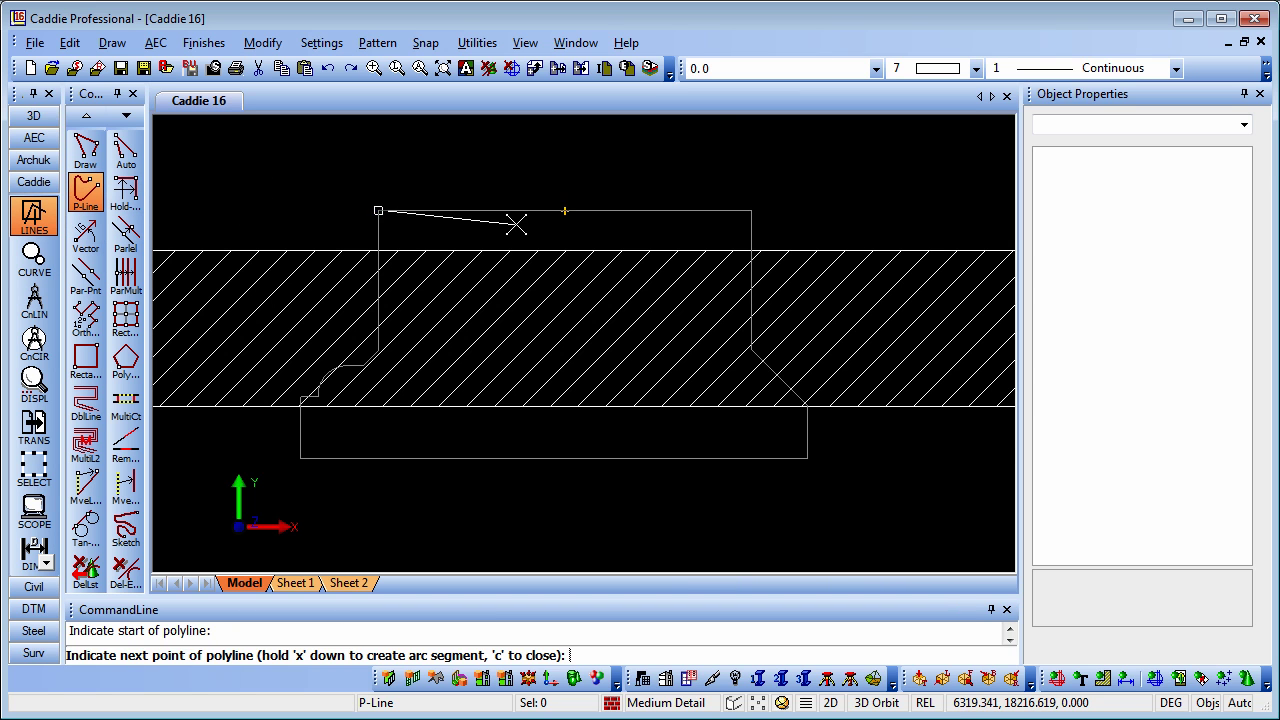
pyautogui.click(750, 210)
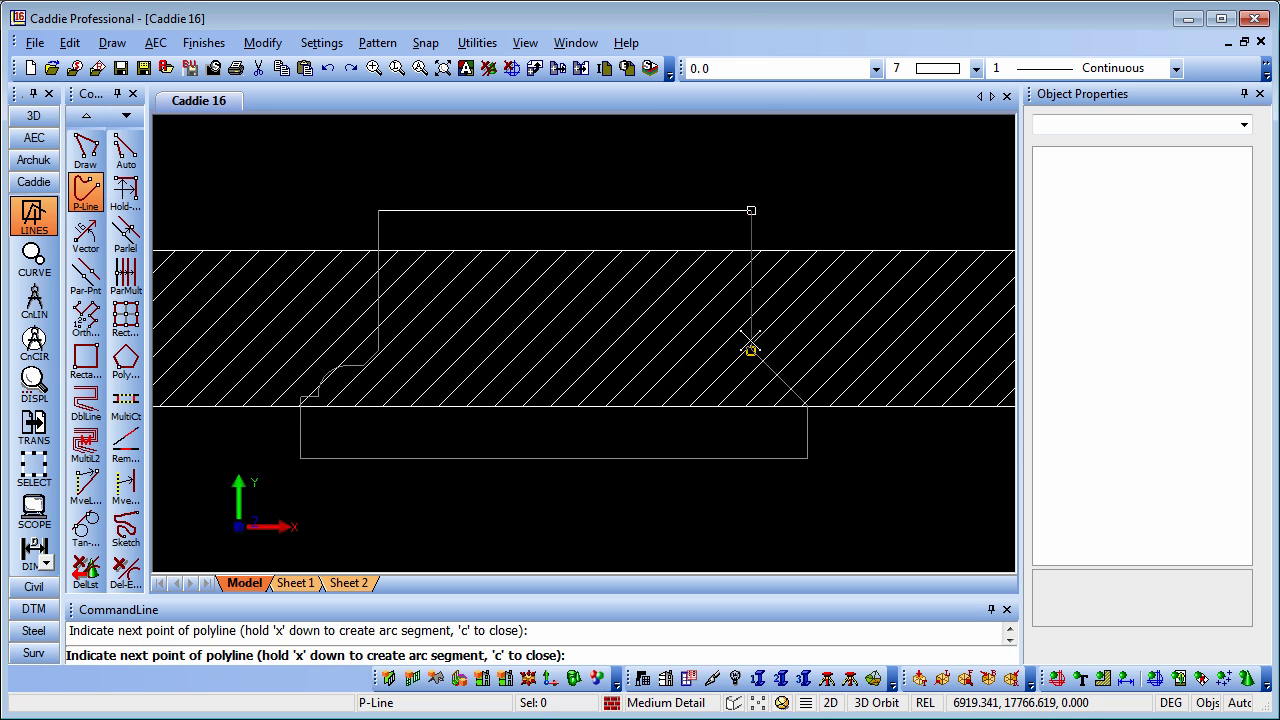
pyautogui.click(750, 350)
pyautogui.click(806, 406)
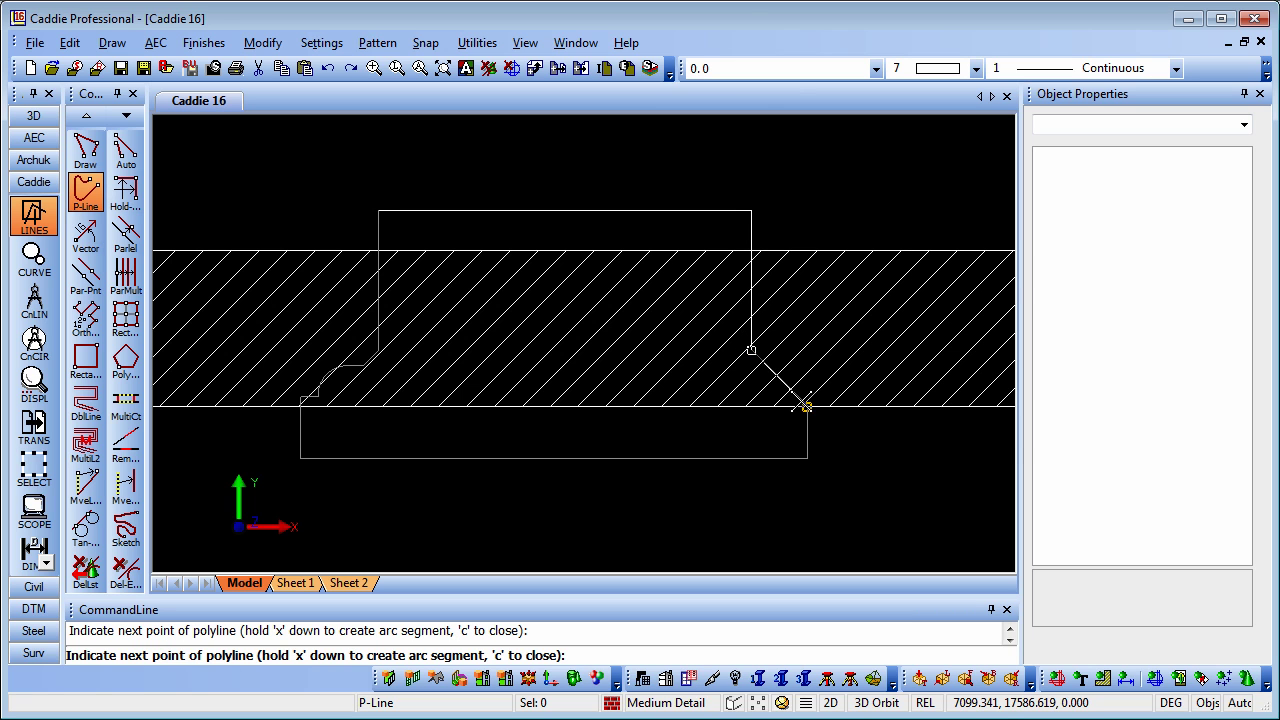
pyautogui.click(806, 458)
pyautogui.click(300, 458)
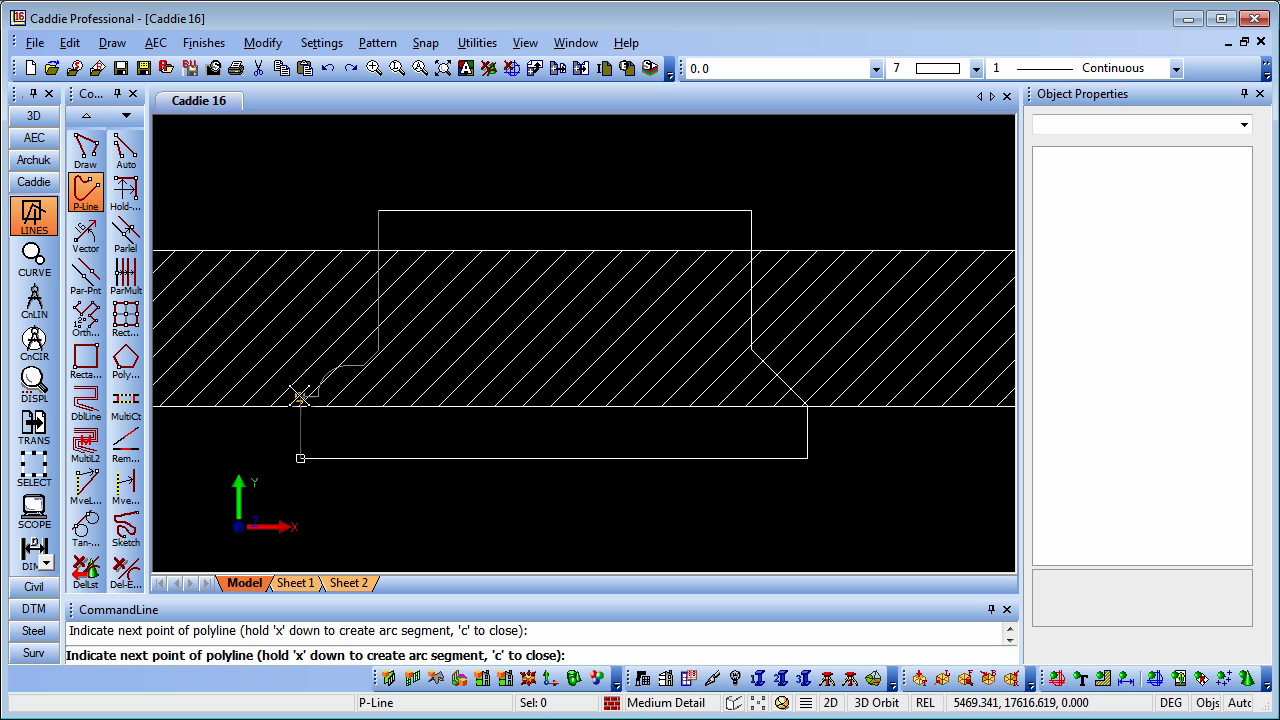
pyautogui.click(300, 397)
# Add the curved reveal arc along the left jamb and close the polyline
pyautogui.press('x')
pyautogui.click(362, 368)
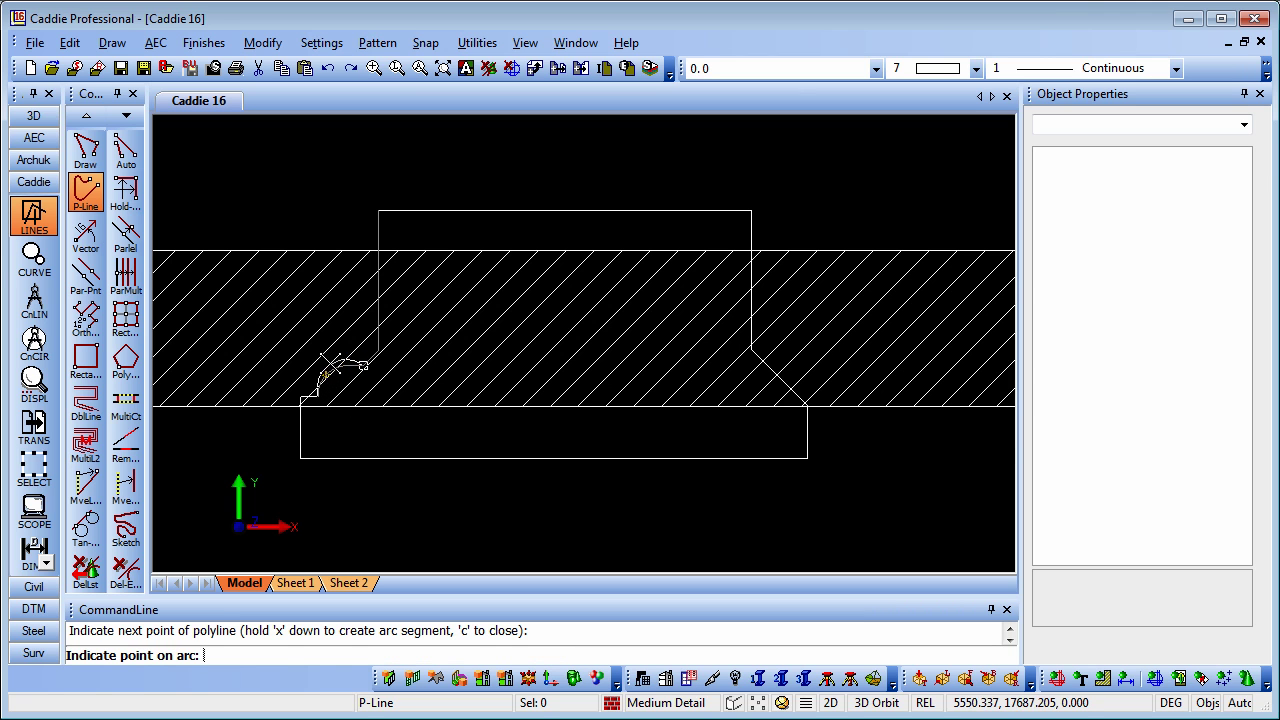
pyautogui.click(341, 363)
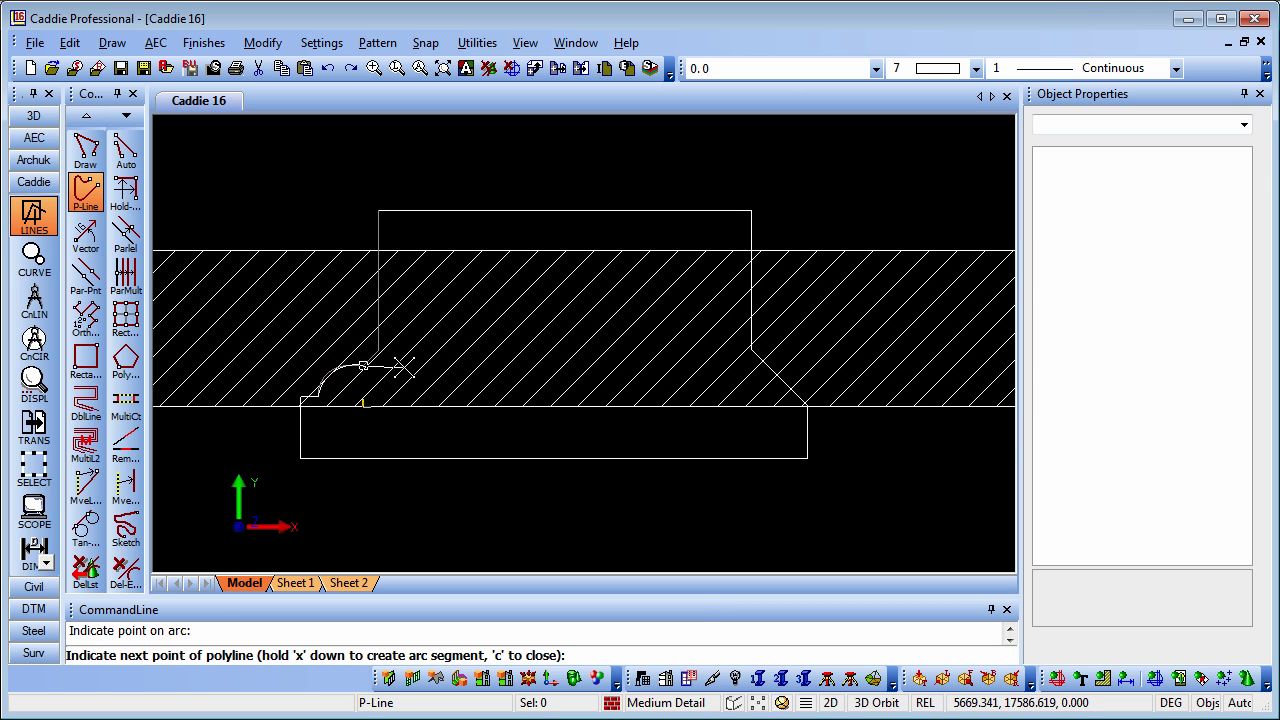
pyautogui.click(378, 350)
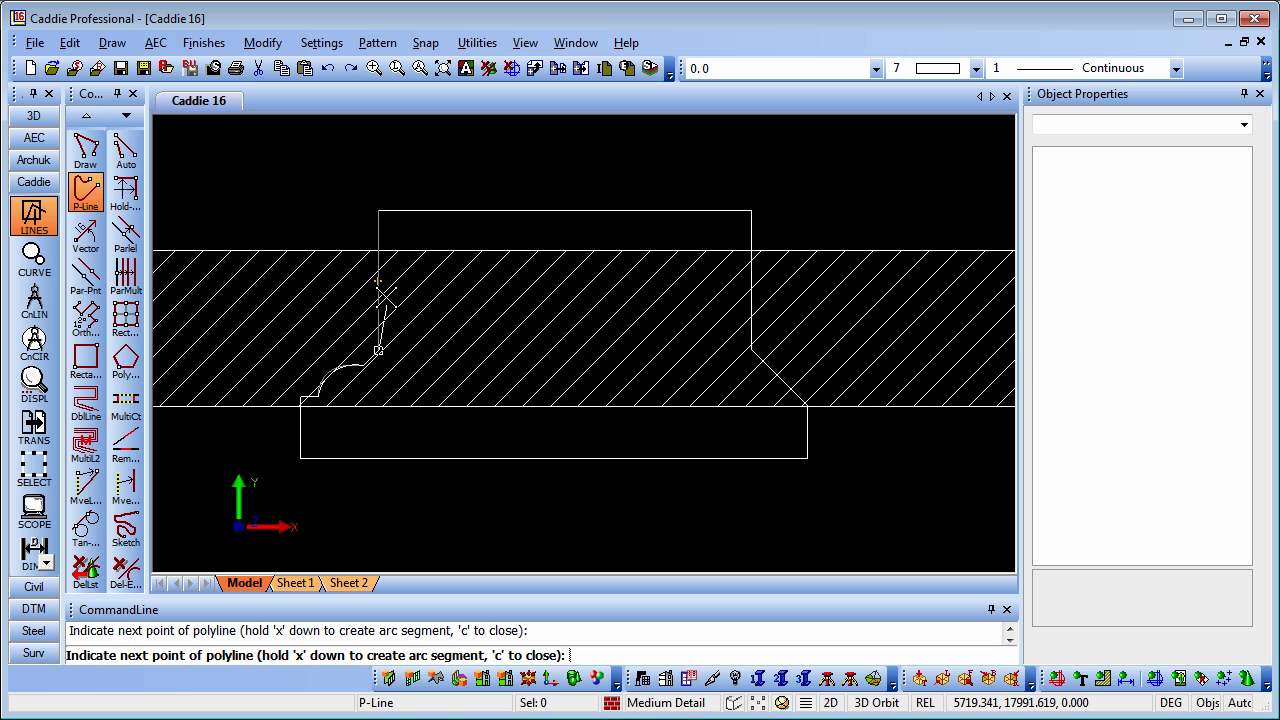
pyautogui.rightClick(387, 241)
pyautogui.click(444, 364)
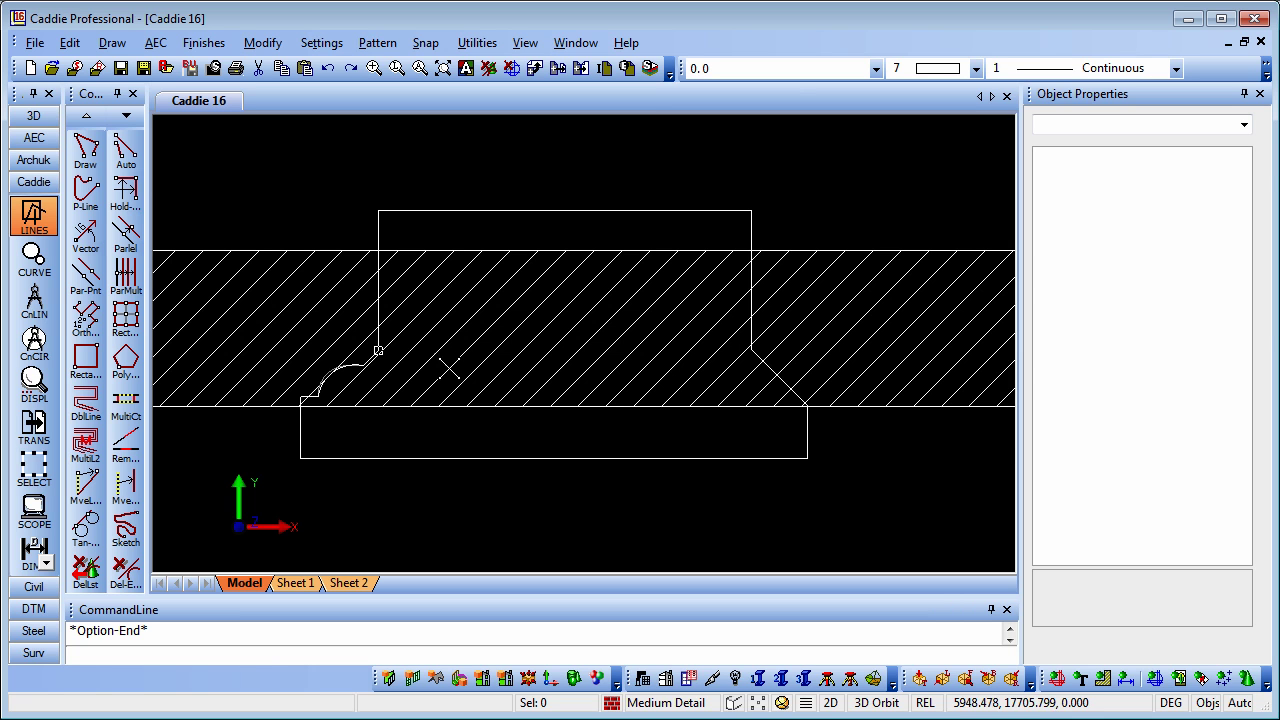
# Start placing a window with the custom opening-shape option enabled
pyautogui.click(33, 140)
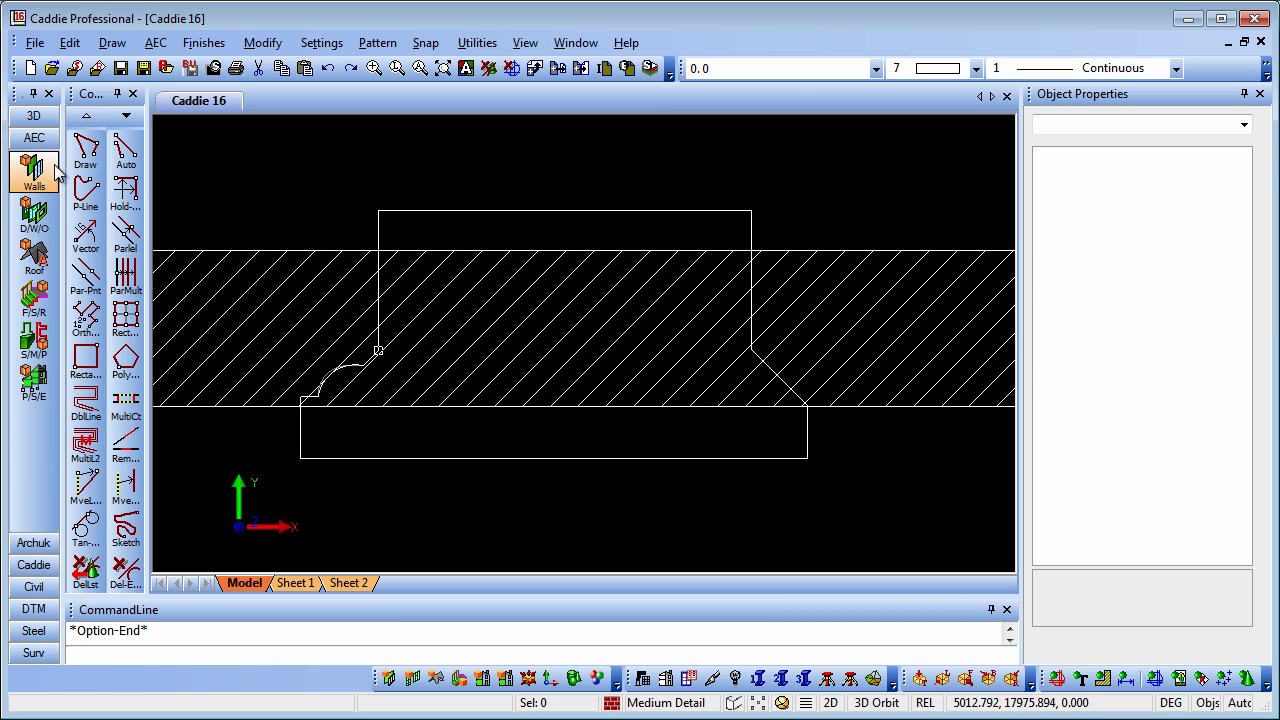
pyautogui.click(34, 212)
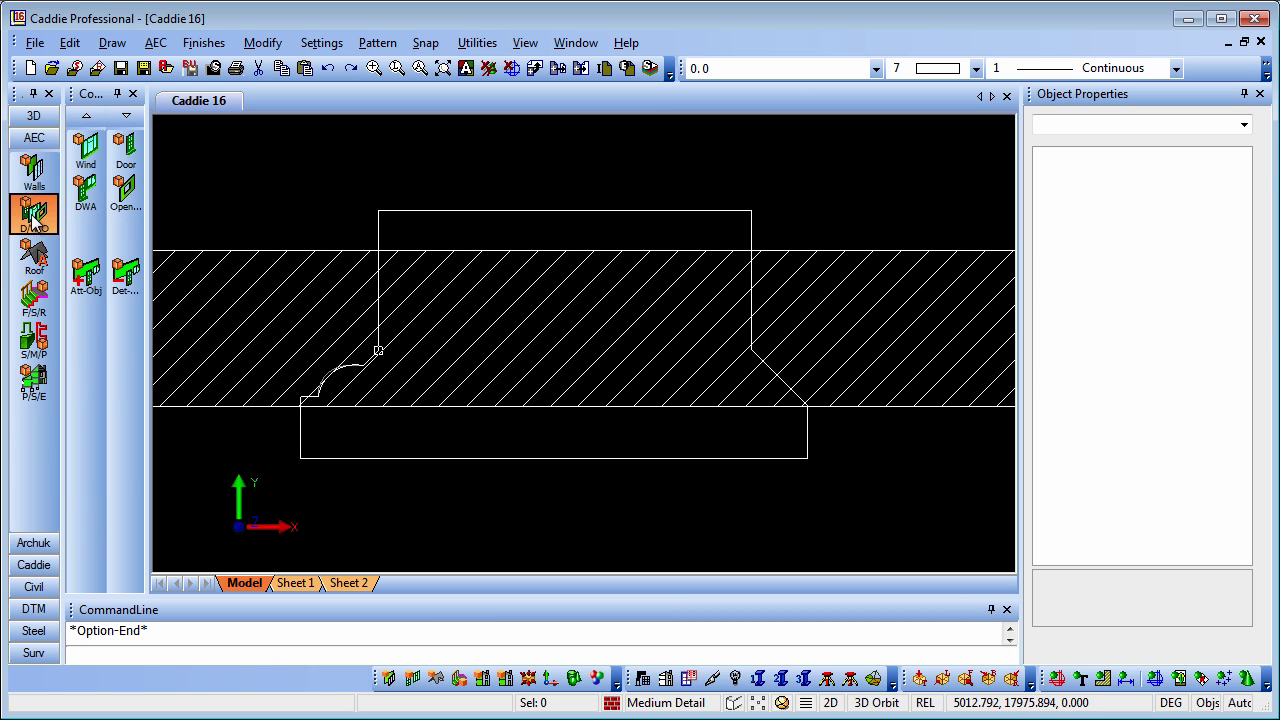
pyautogui.click(86, 150)
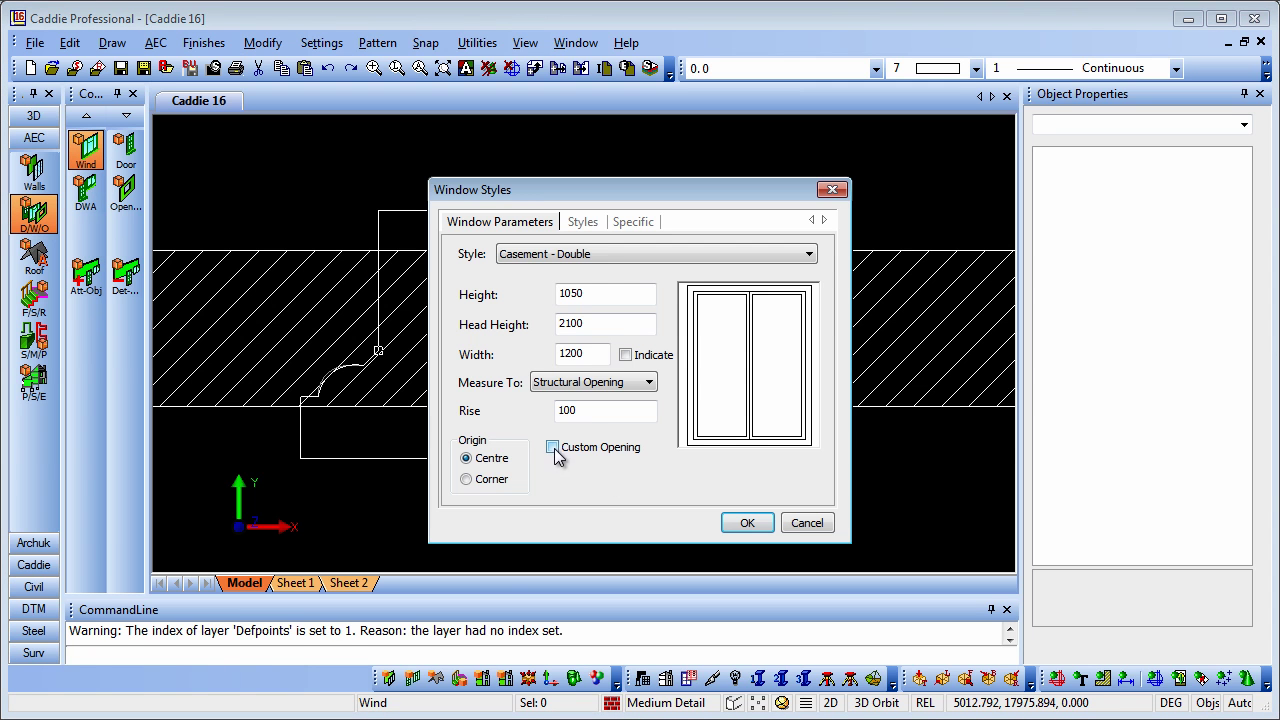
pyautogui.click(554, 450)
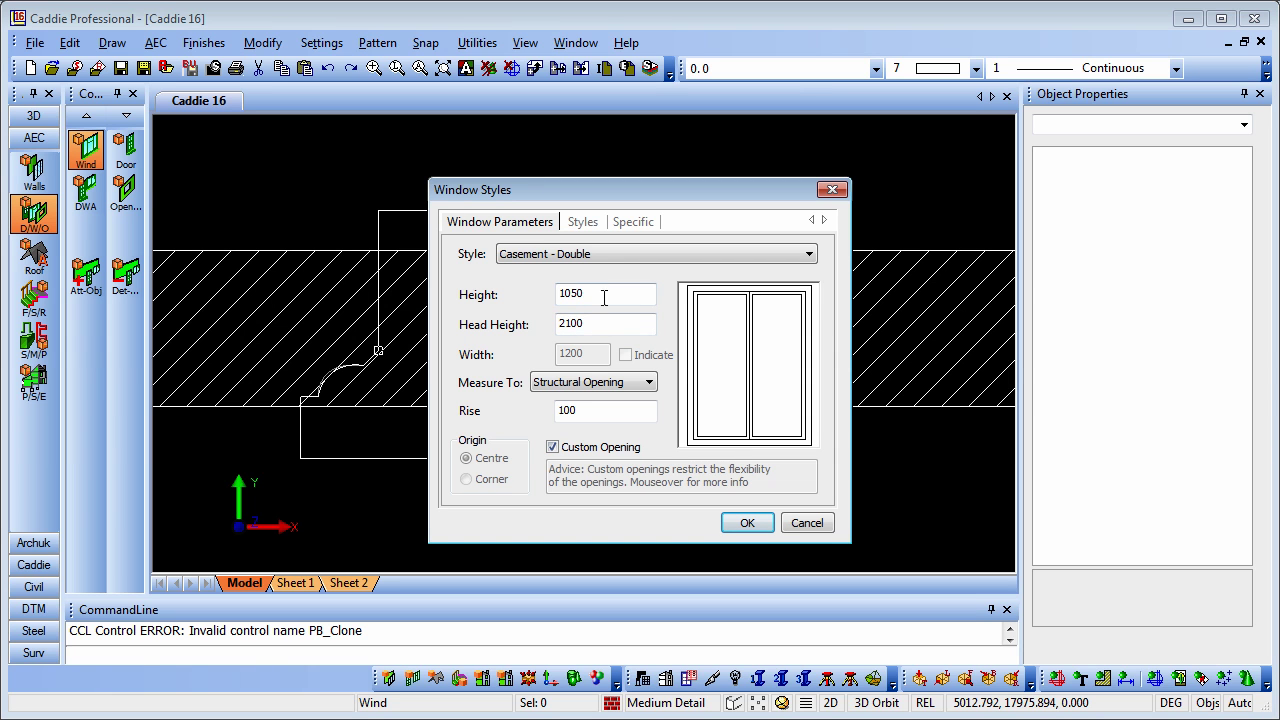
pyautogui.click(747, 523)
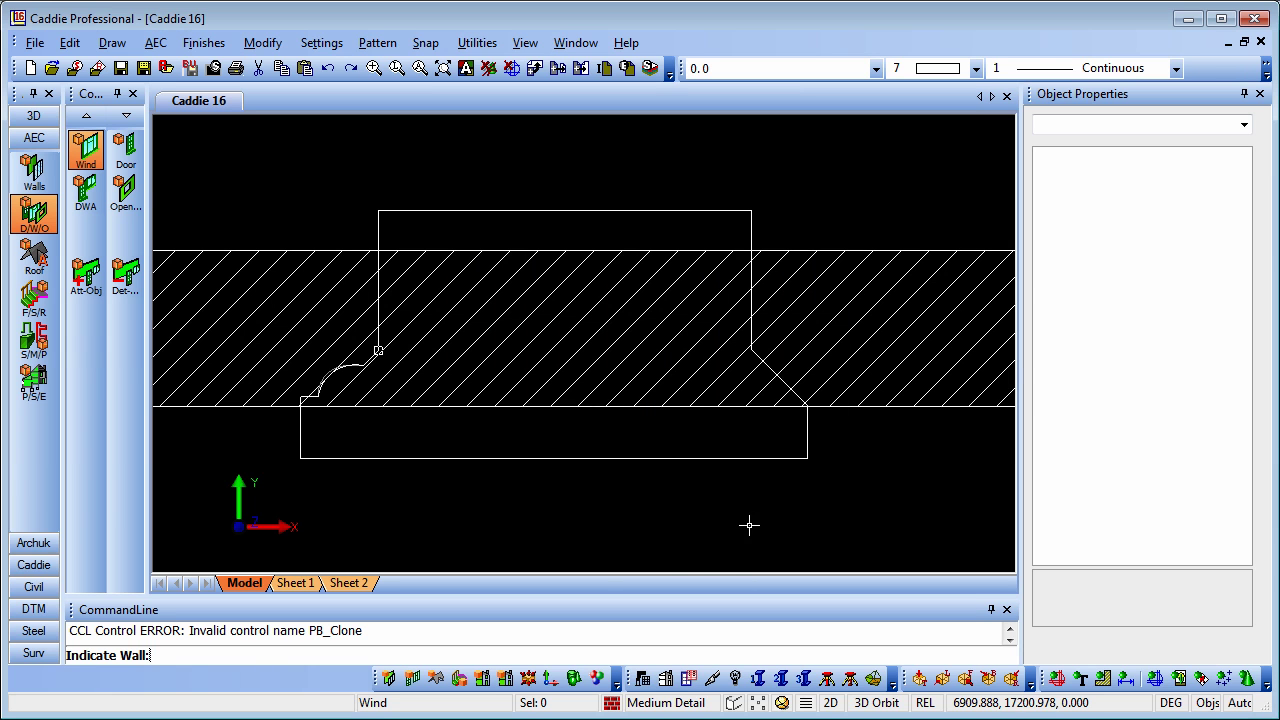
# Indicate the wall and use the closed polyline as the only opening profile
pyautogui.click(579, 403)
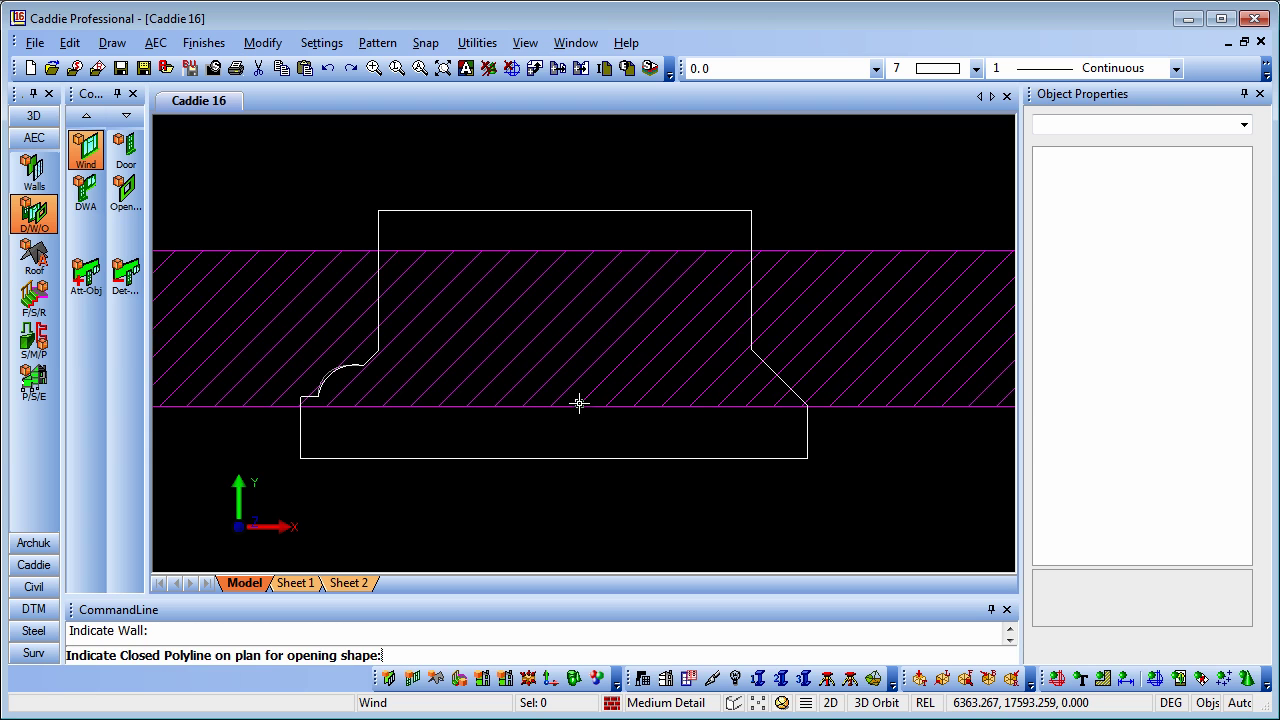
pyautogui.click(498, 457)
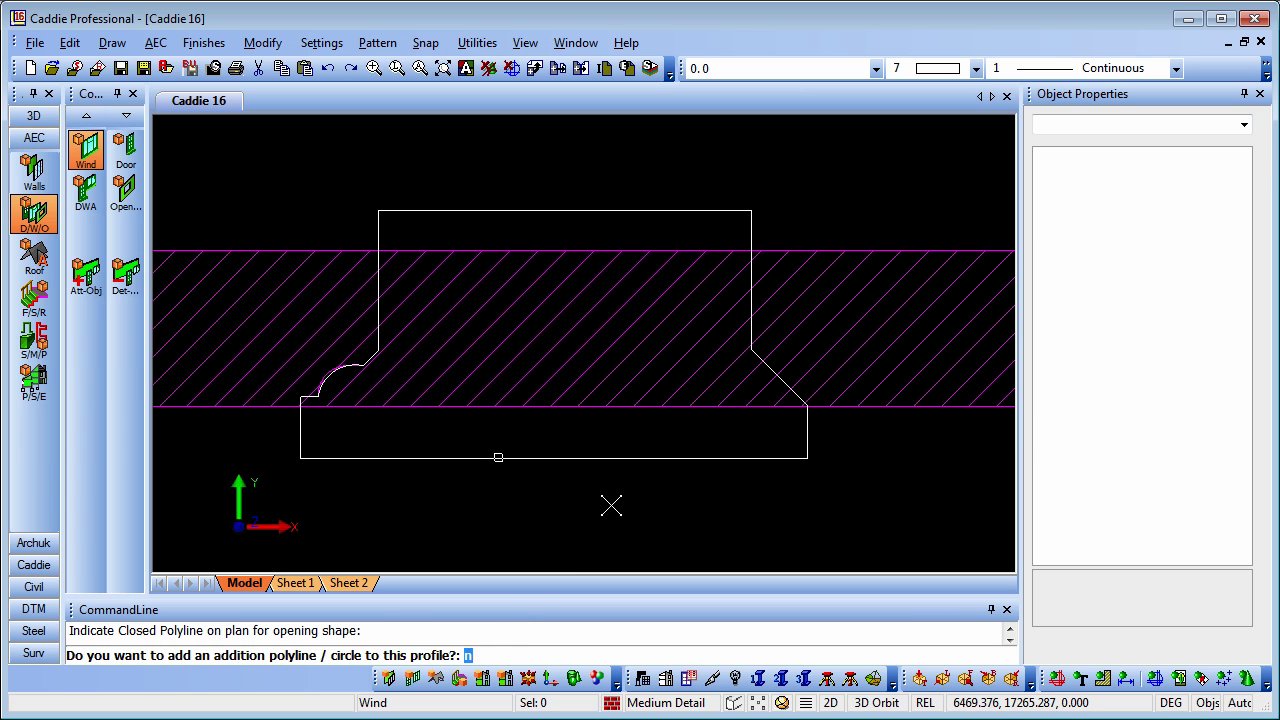
pyautogui.press('Return')
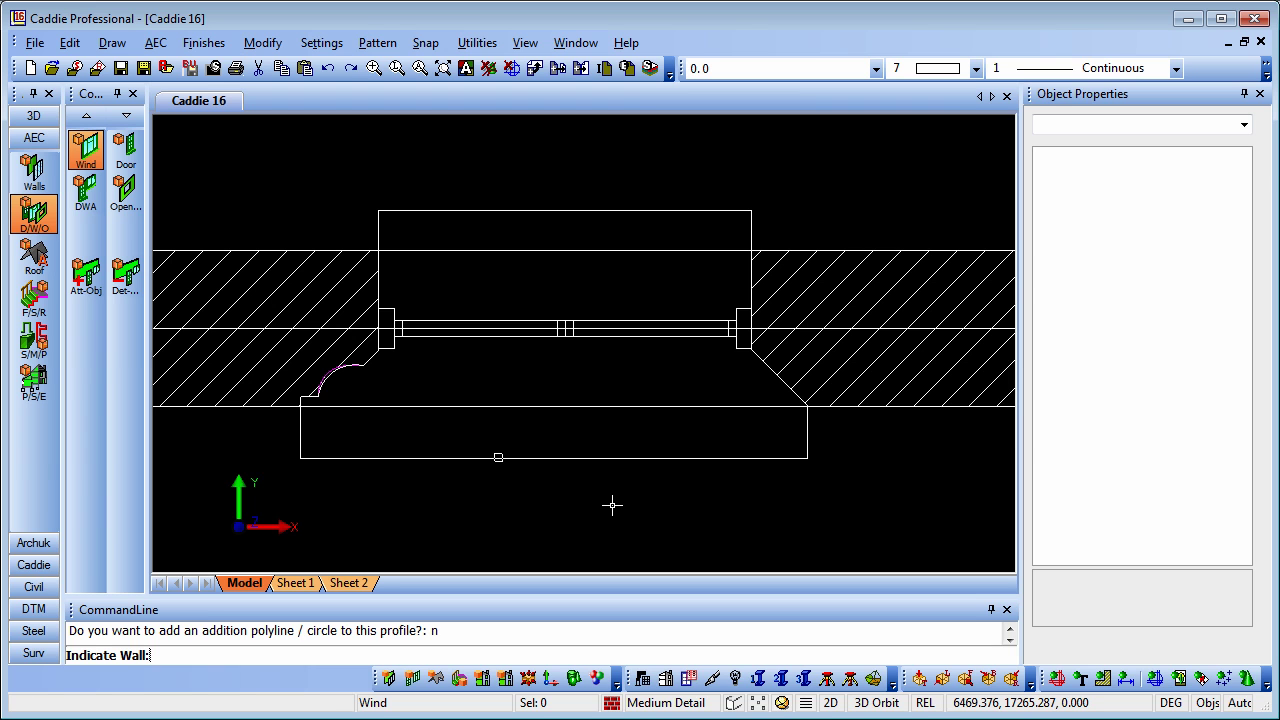
# Finish placing the window, then delete the closed polyline outline from the drawing
pyautogui.click(333, 326)
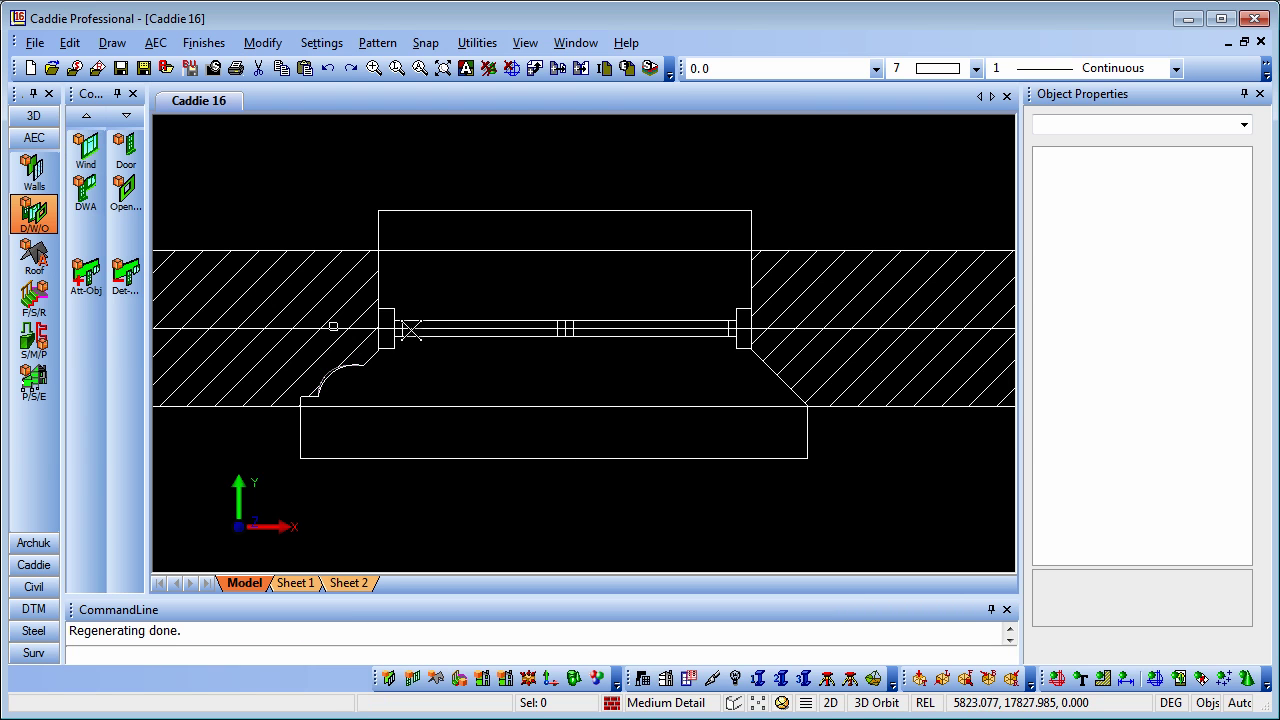
pyautogui.click(358, 328)
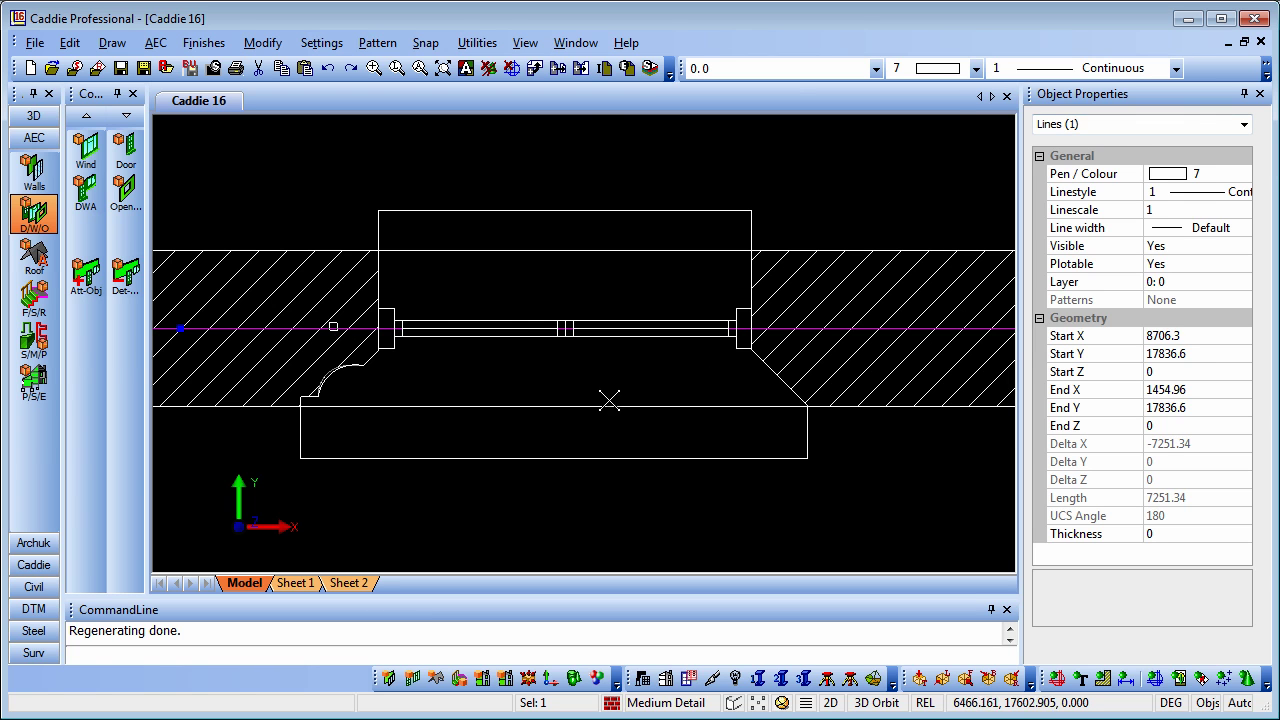
pyautogui.press('Escape')
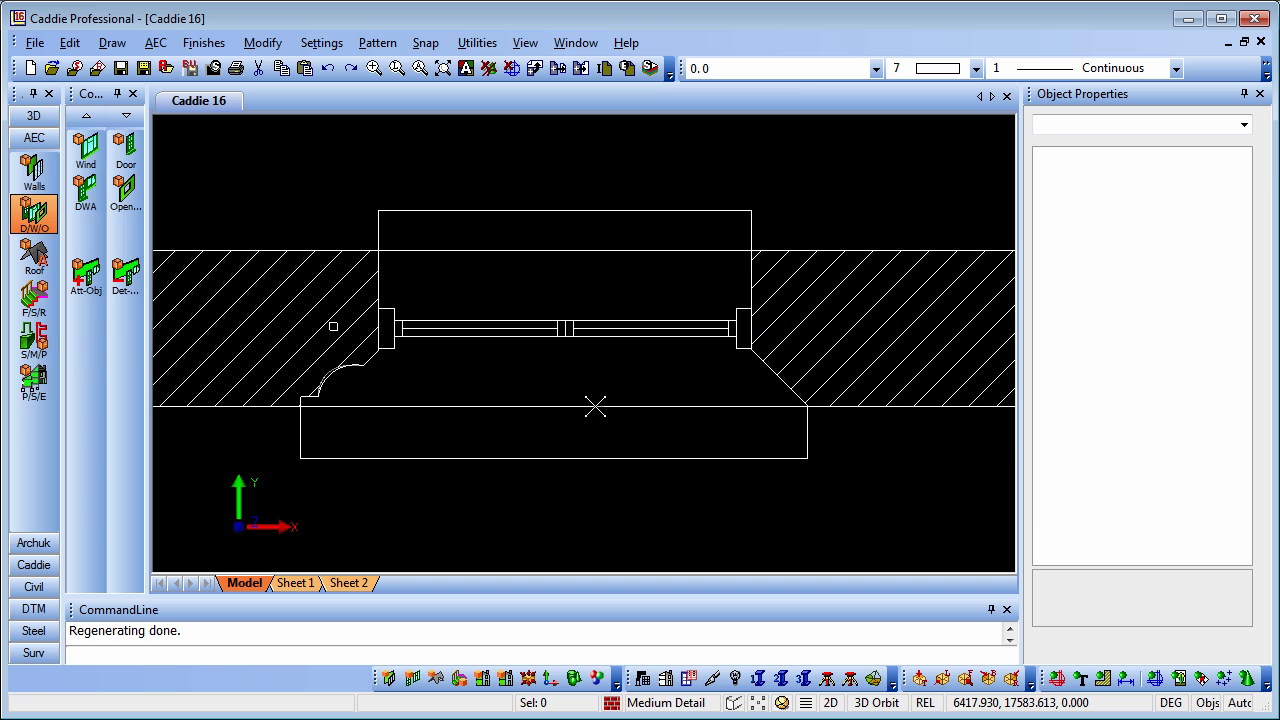
pyautogui.click(589, 211)
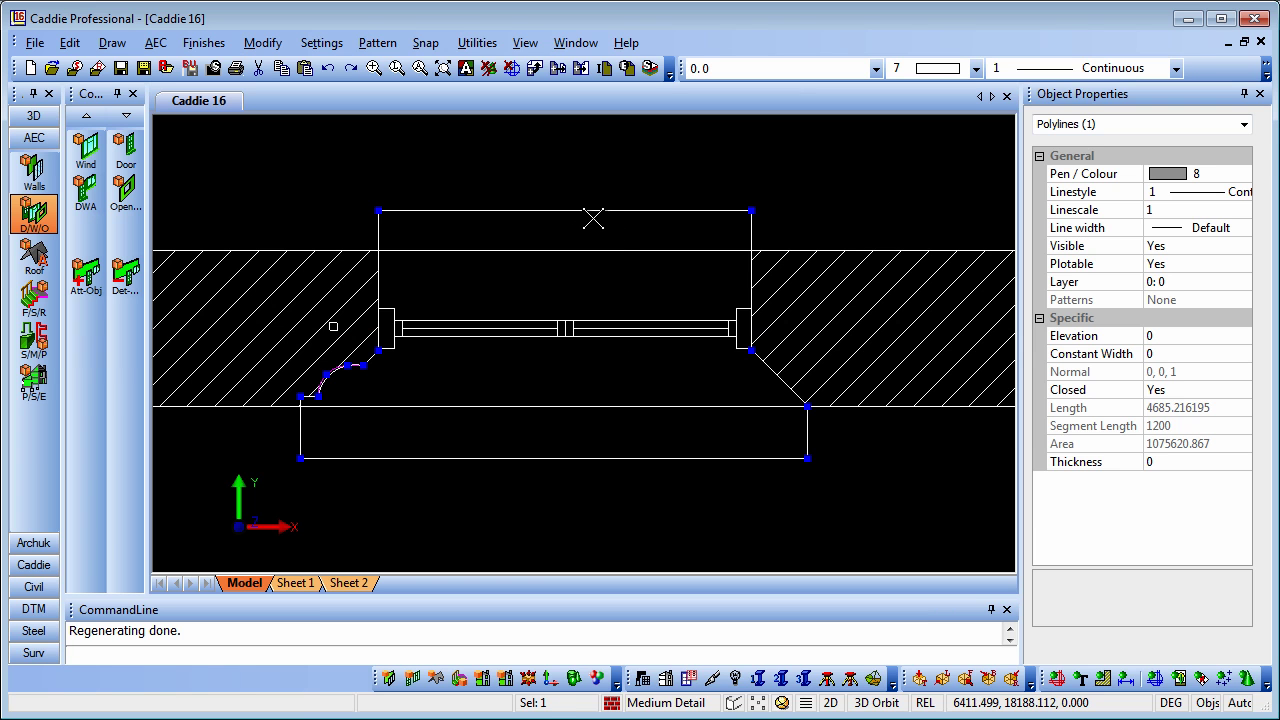
pyautogui.press('Escape')
pyautogui.click(593, 219)
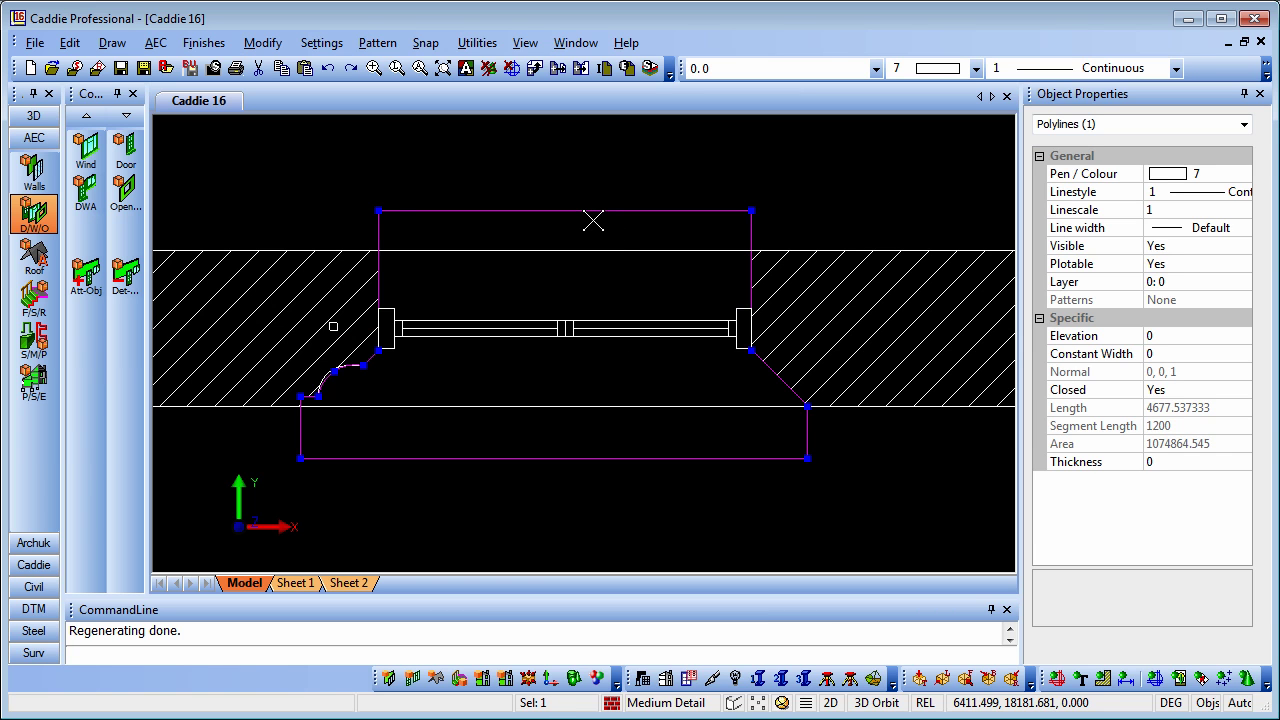
pyautogui.press('Delete')
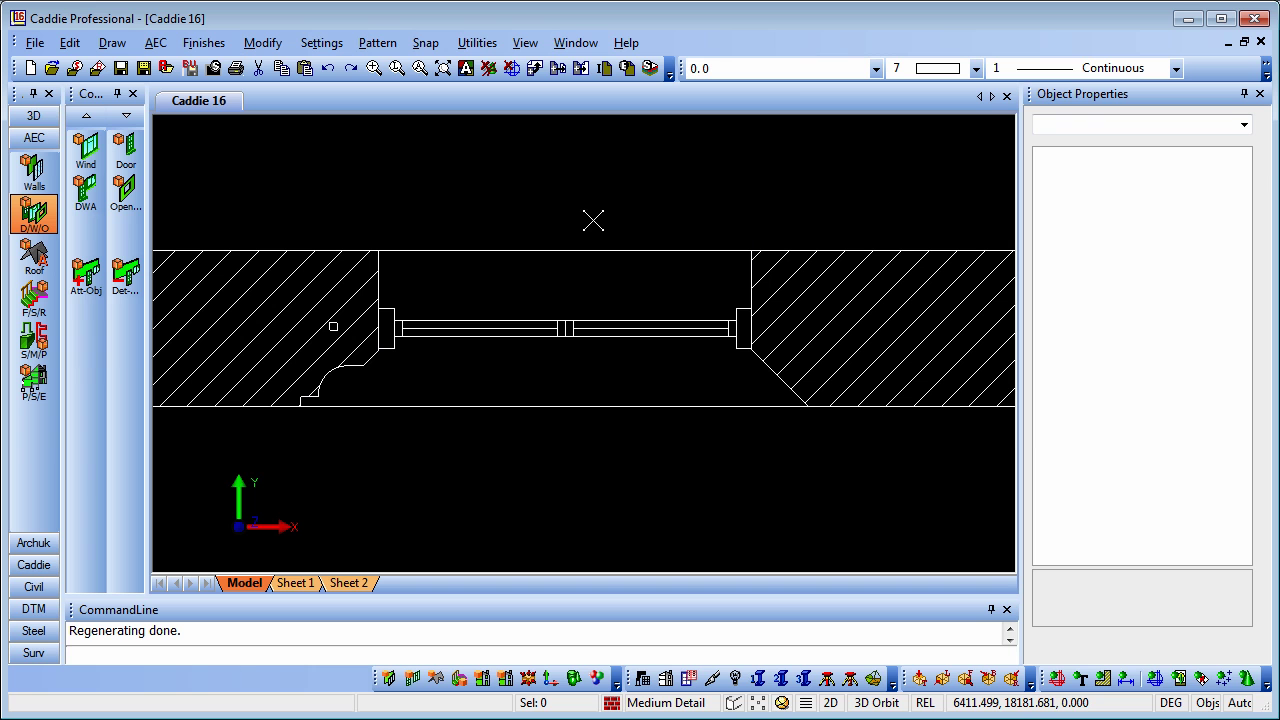
pyautogui.scroll(-3, 530, 386)
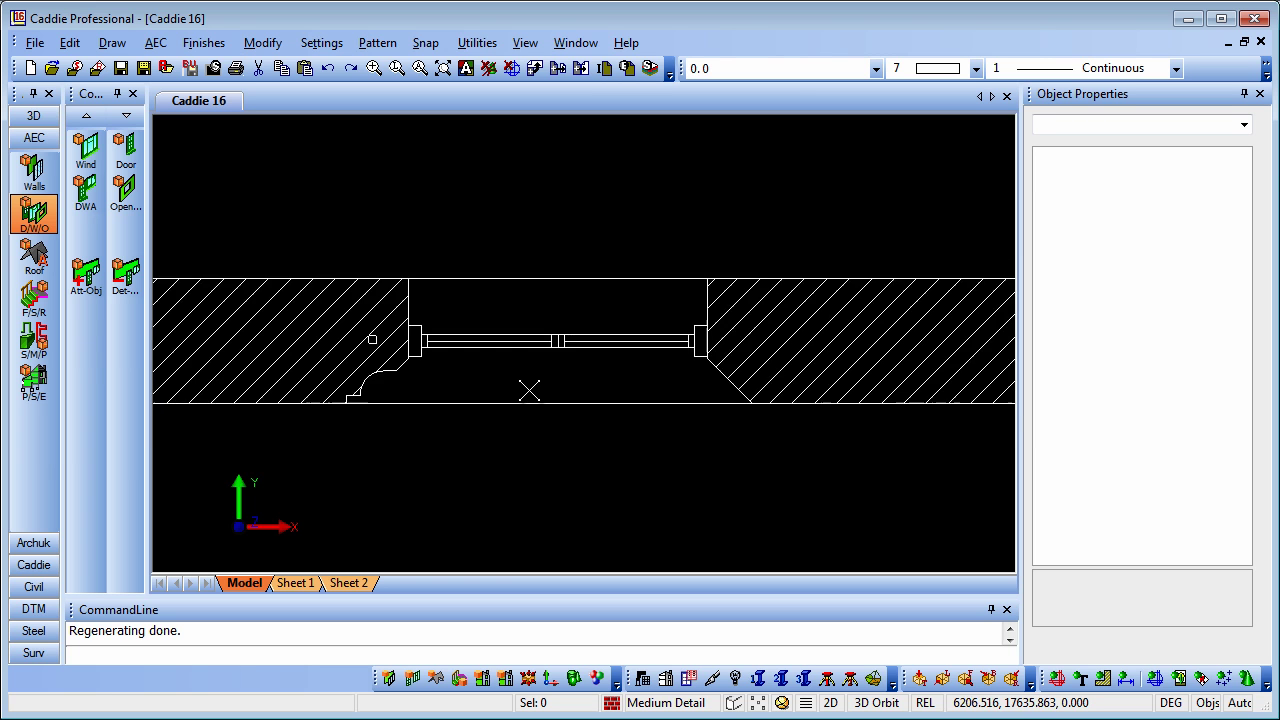
pyautogui.moveTo(534, 380); pyautogui.dragTo(775, 402, button='middle')
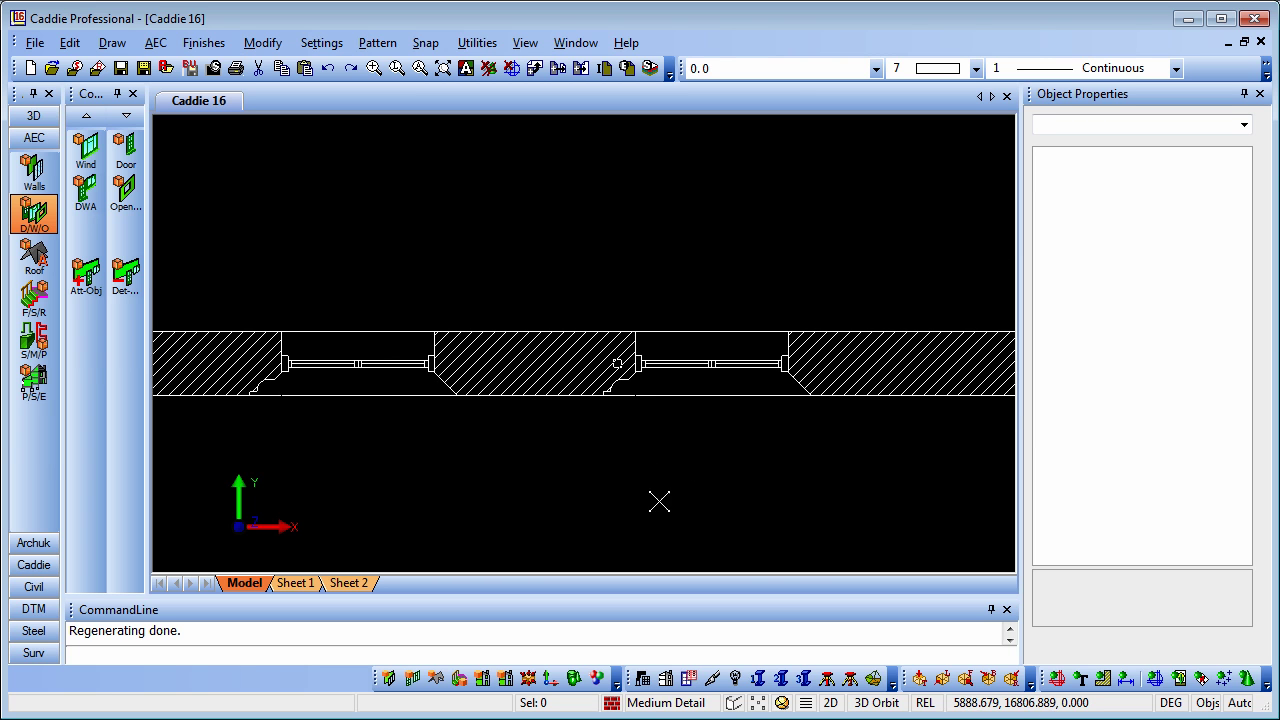
pyautogui.keyDown('shift'); pyautogui.moveTo(660, 500); pyautogui.dragTo(857, 460, button='middle'); pyautogui.keyUp('shift')
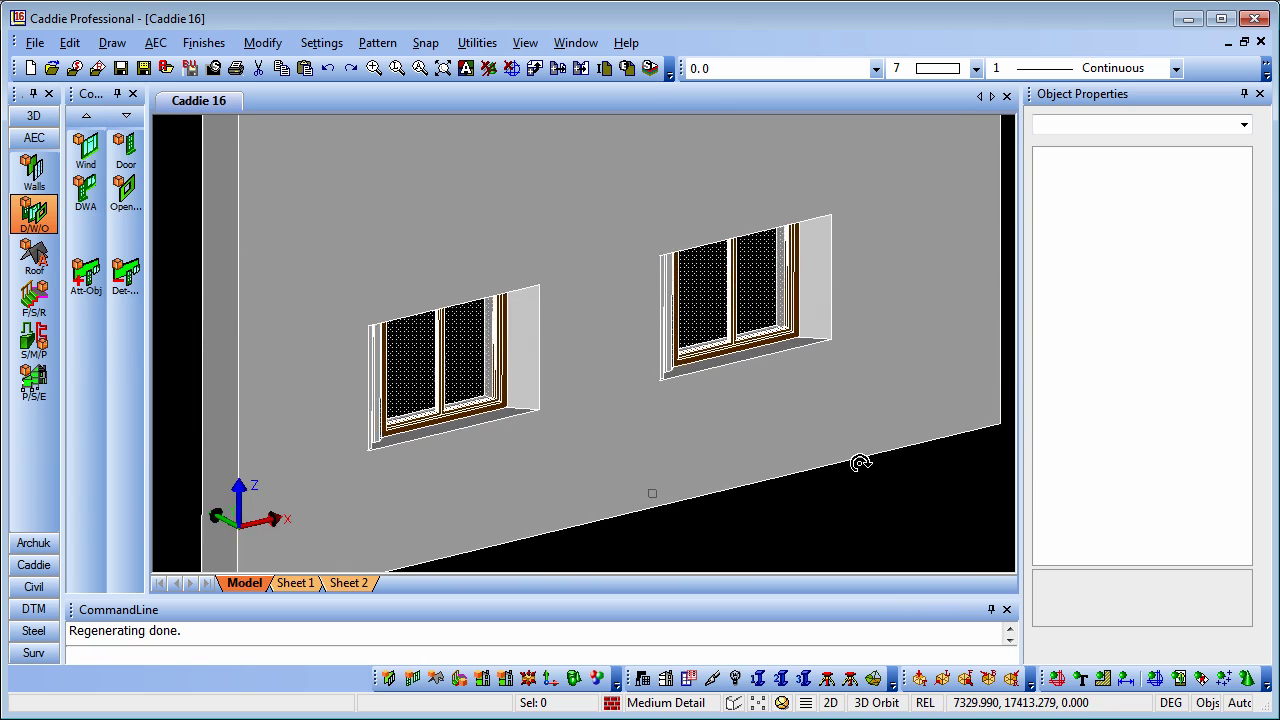
pyautogui.press('Escape')
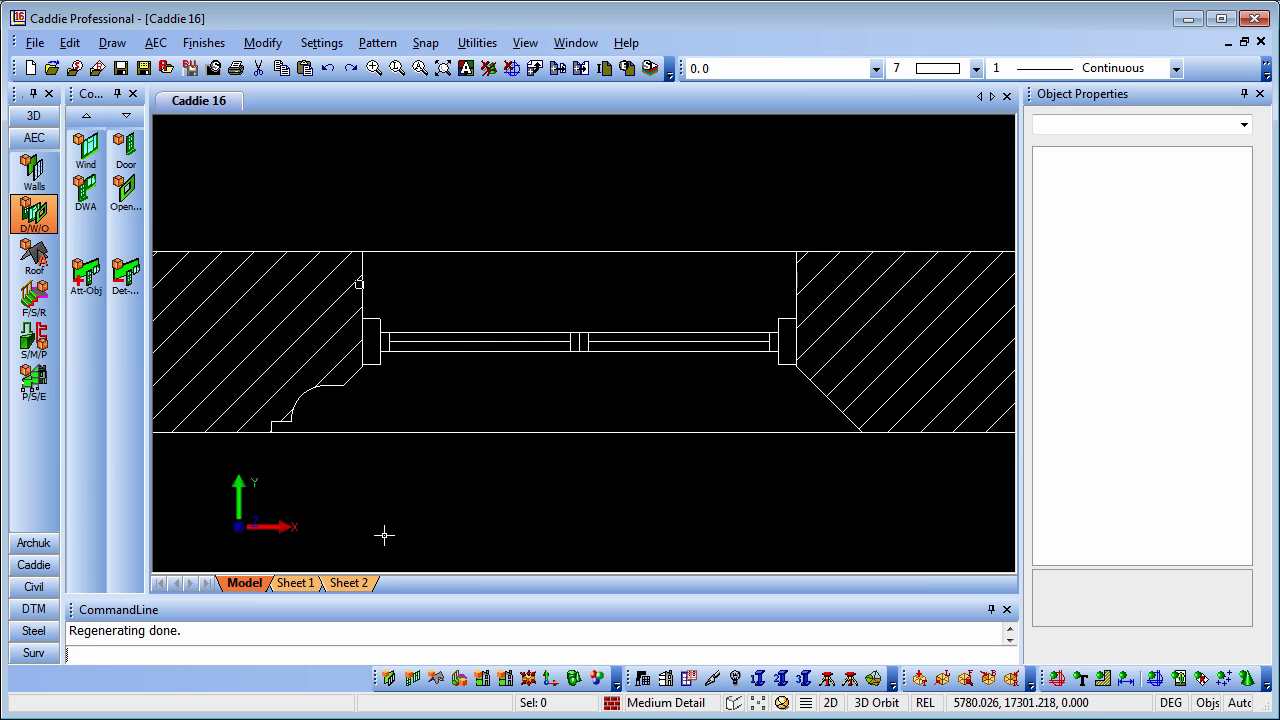
# Delete the double window and remove all opening modifications from the wall with R-WB
pyautogui.click(466, 340)
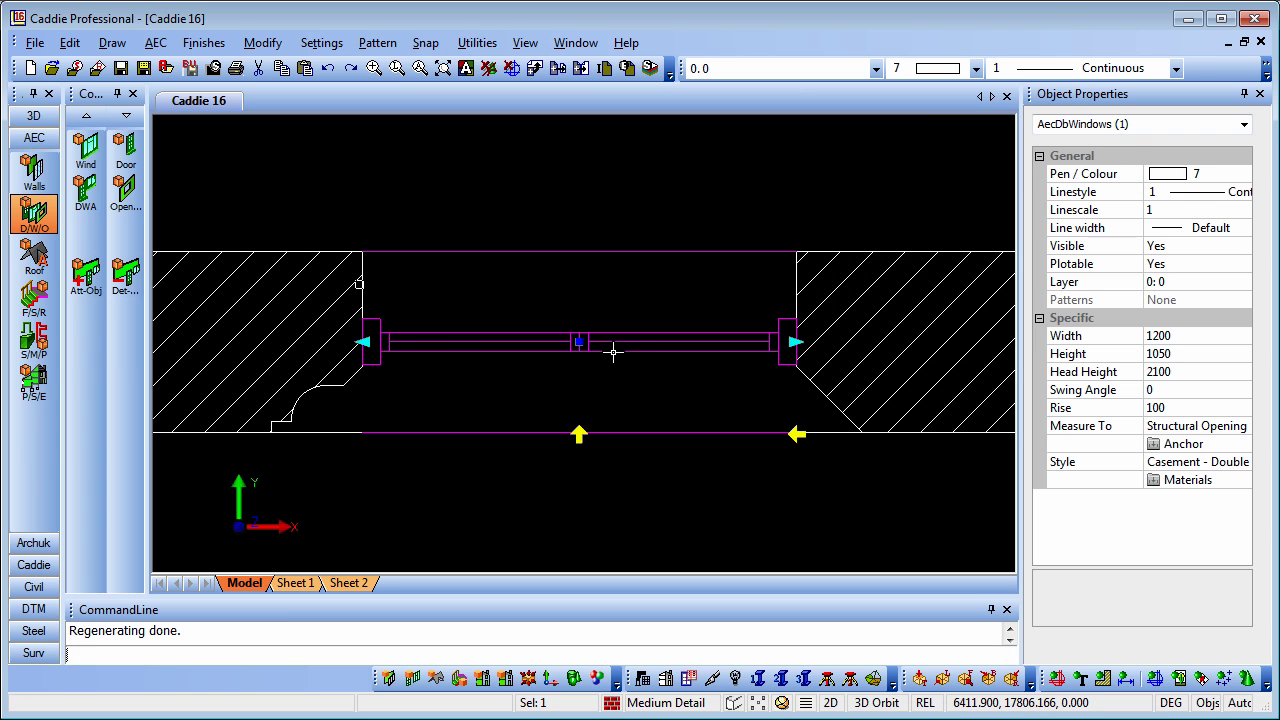
pyautogui.press('Delete')
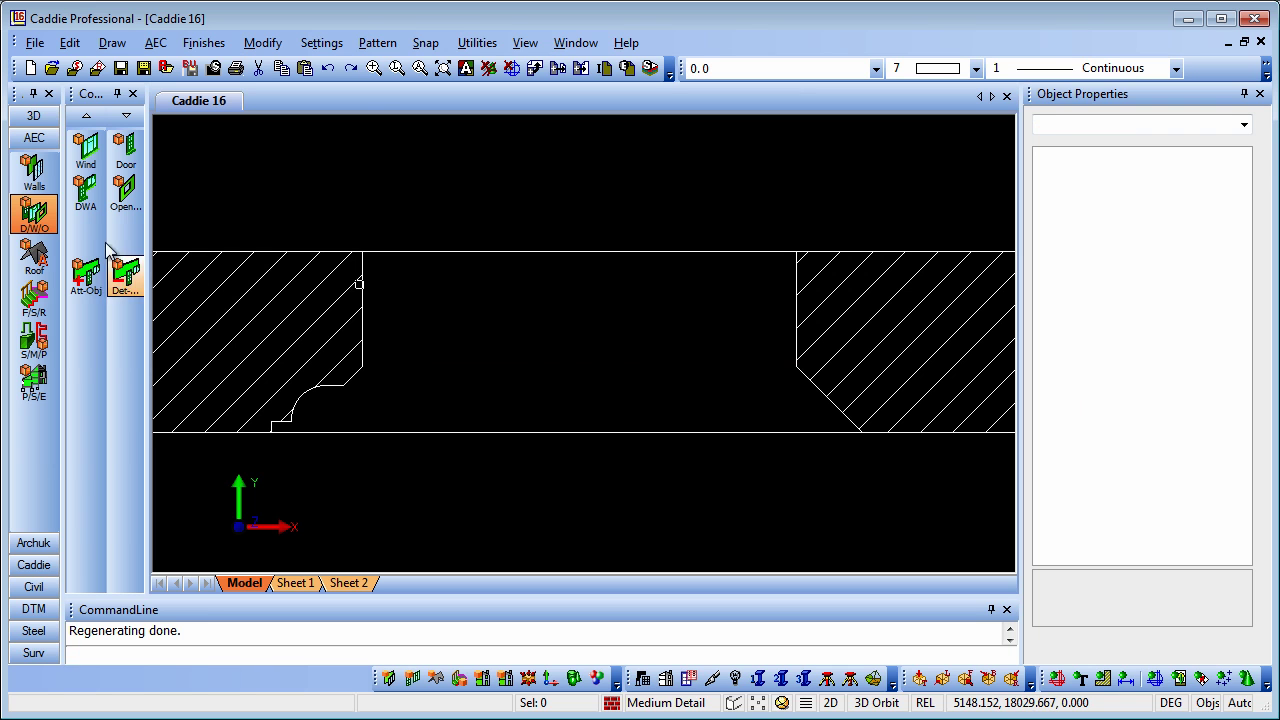
pyautogui.click(34, 170)
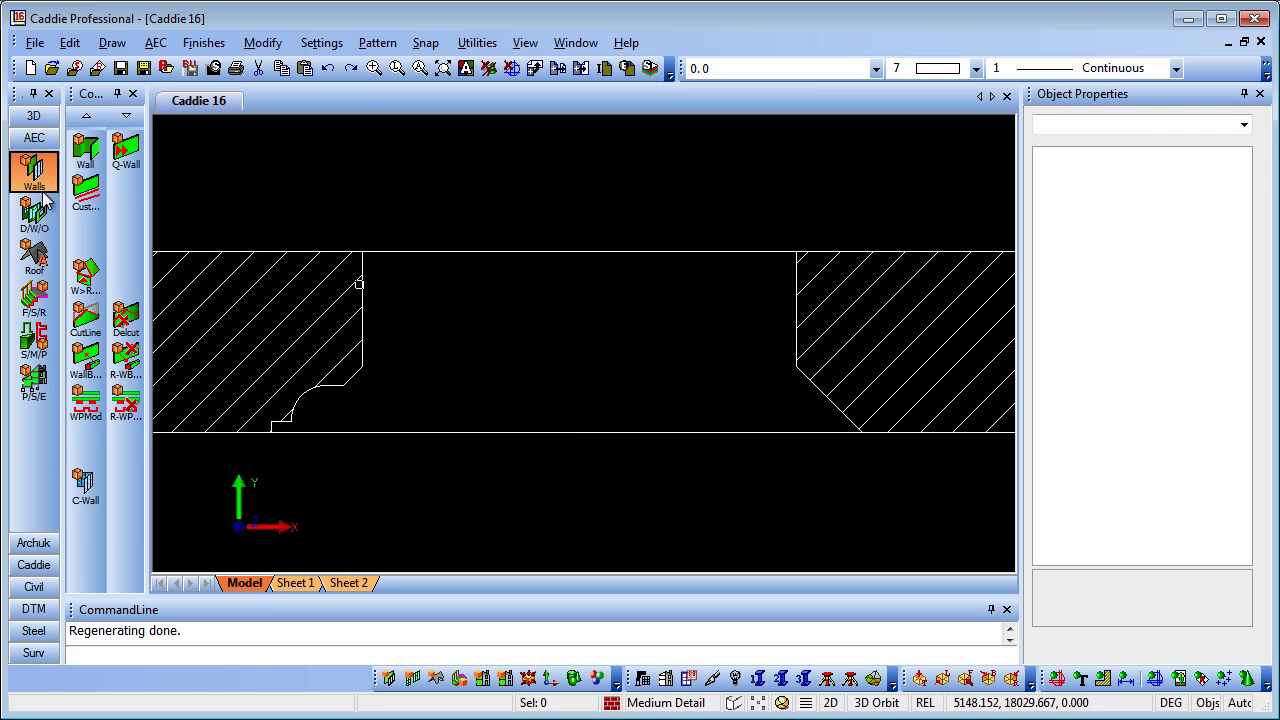
pyautogui.click(128, 360)
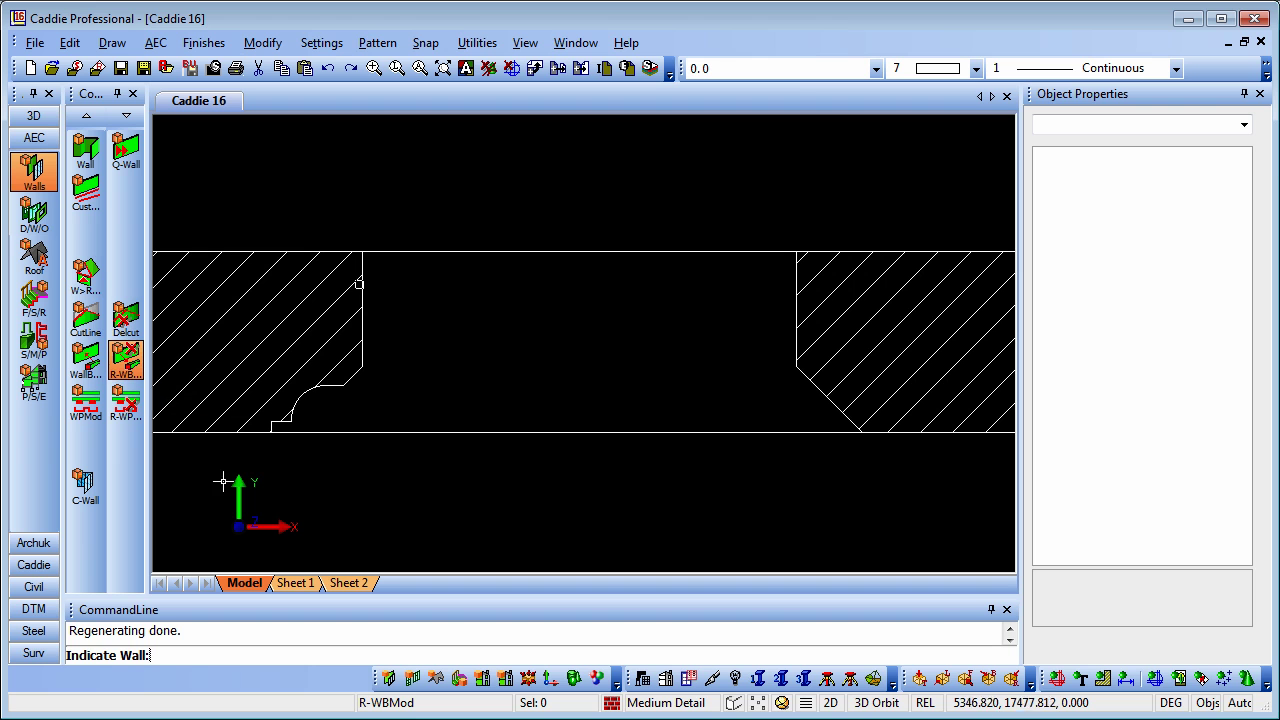
pyautogui.click(378, 433)
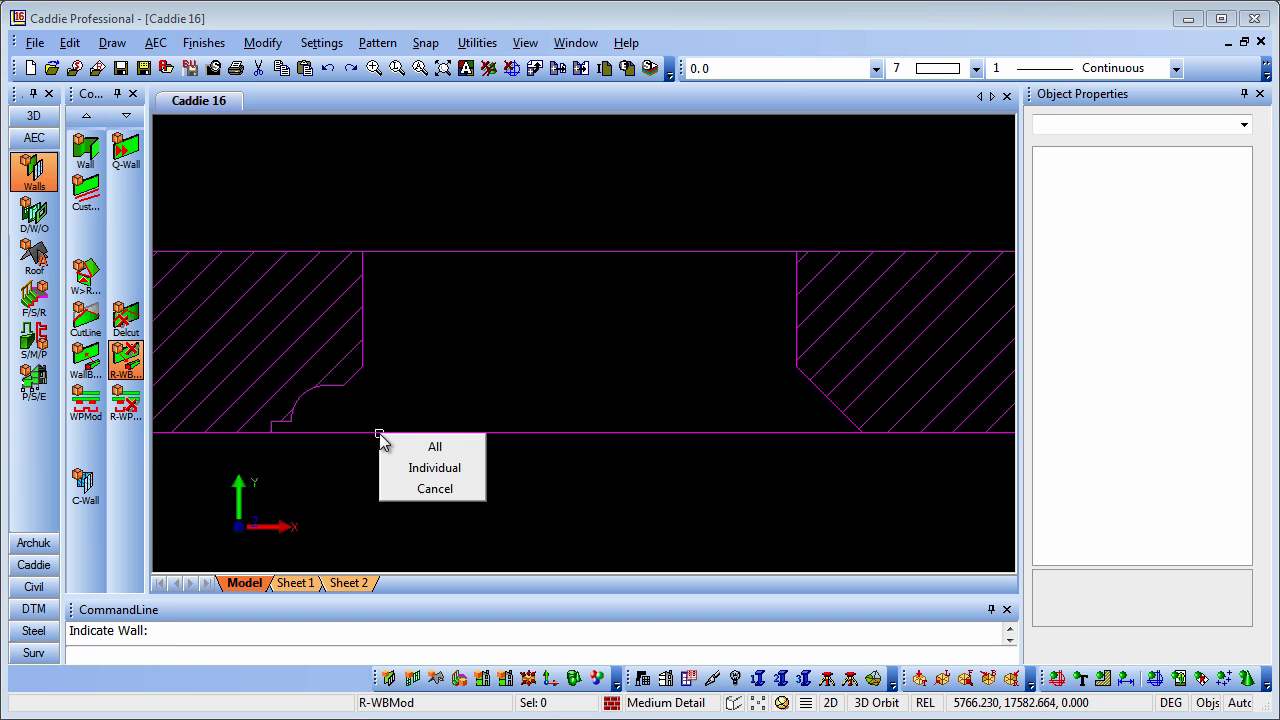
pyautogui.click(446, 449)
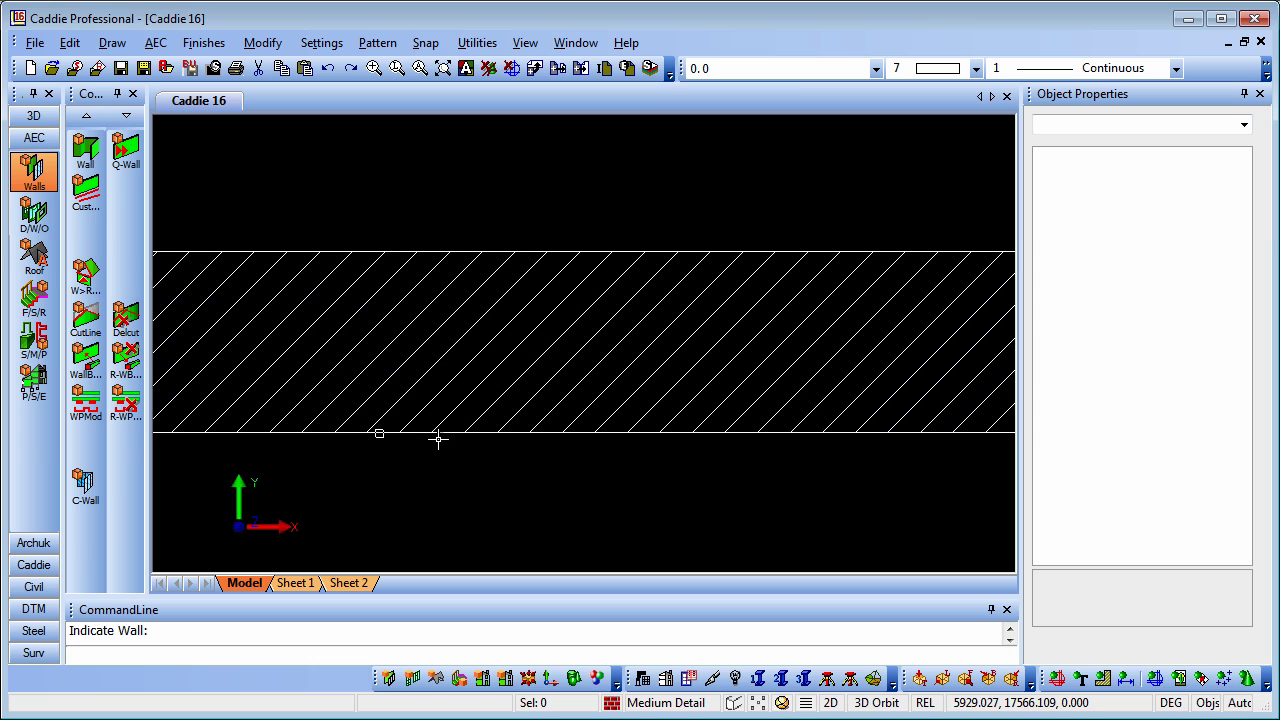